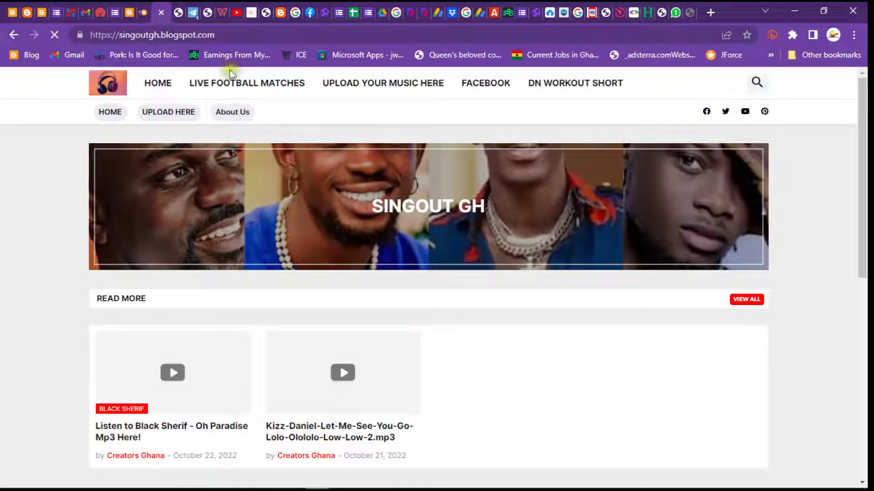
Step: Review the SINGOUT GH homepage down to its Telegram join button and open the Kizz-Daniel-Let-Me-See-You-Go post
scroll(870, 101, "down", 8)
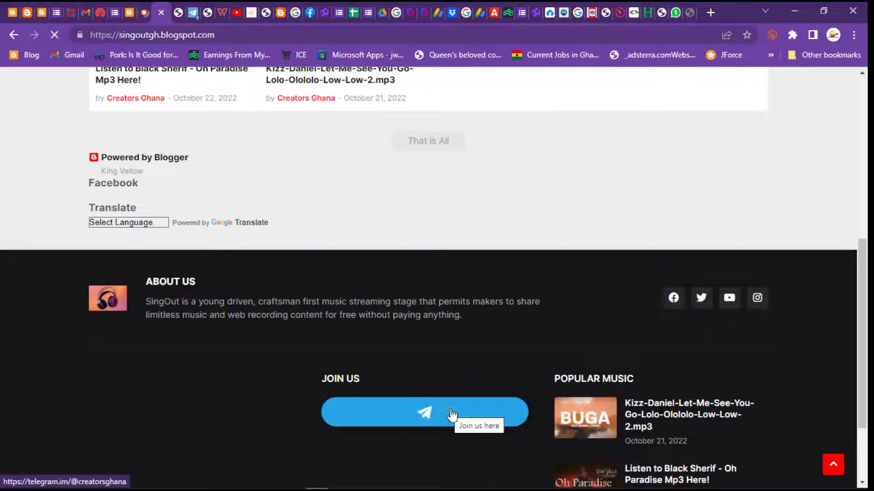
scroll(335, 132, "down", 1)
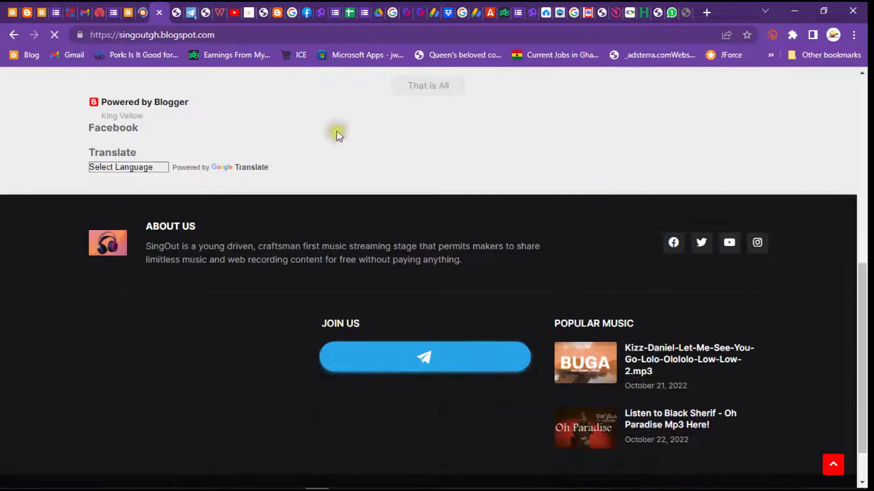
left_click_drag(864, 296, 866, 143)
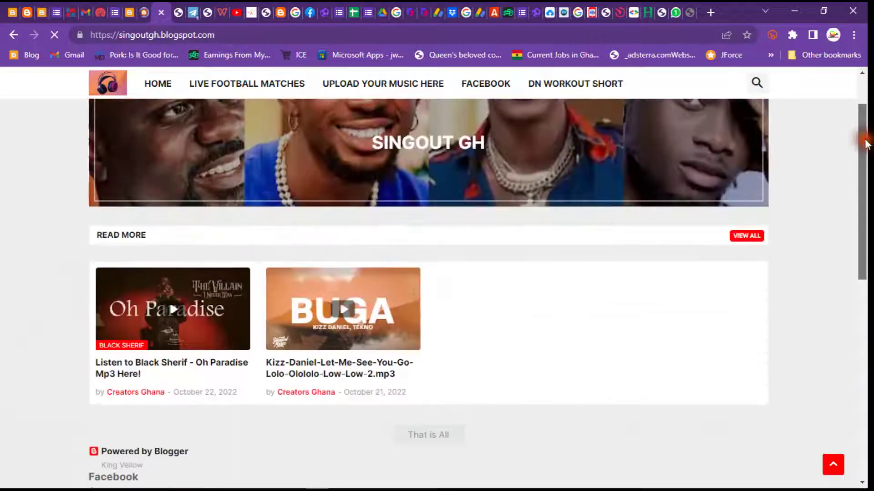
left_click(344, 377)
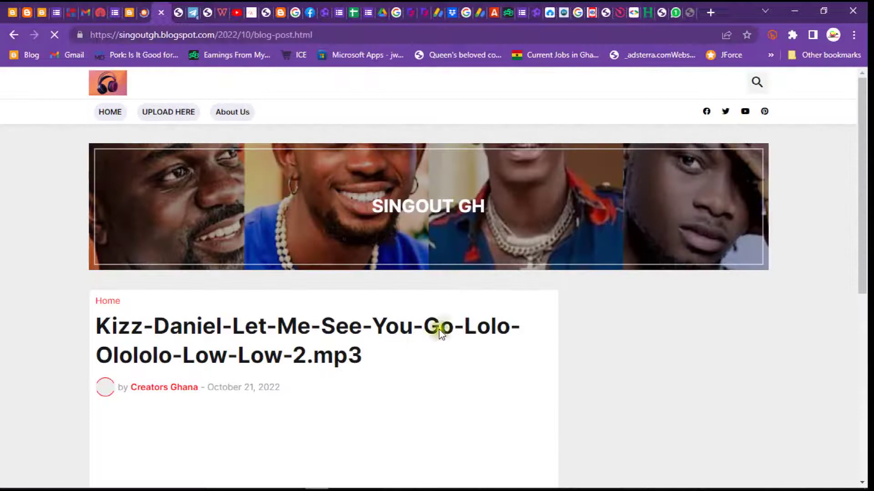
left_click_drag(869, 165, 872, 238)
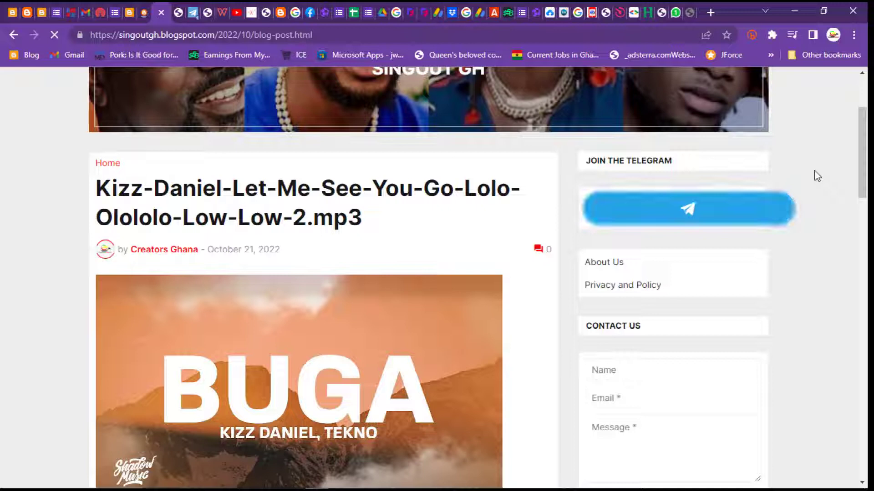
Step: View the Telegram channel page linked from the post's join button, close it, and return to the SINGOUT GH homepage
left_click(739, 201)
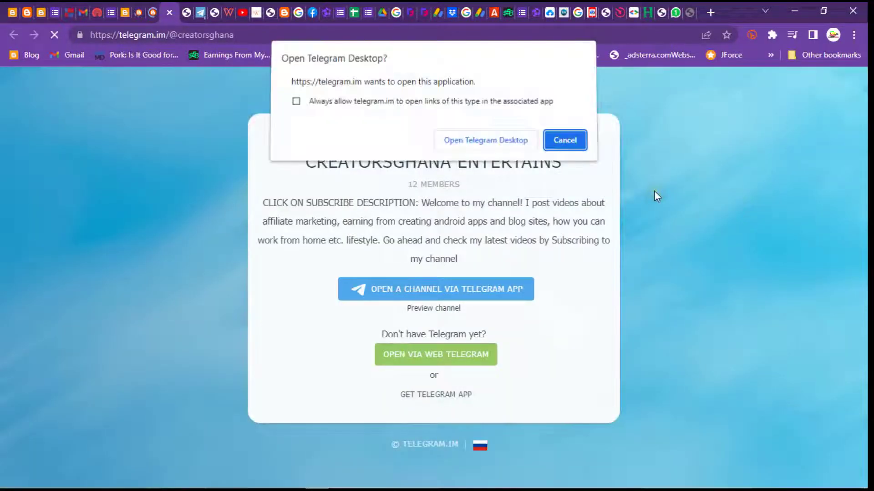
left_click(577, 144)
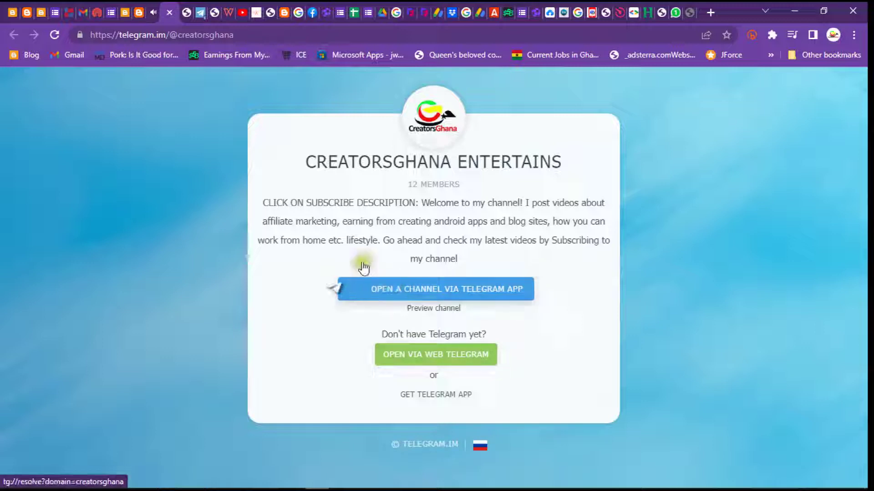
left_click(359, 295)
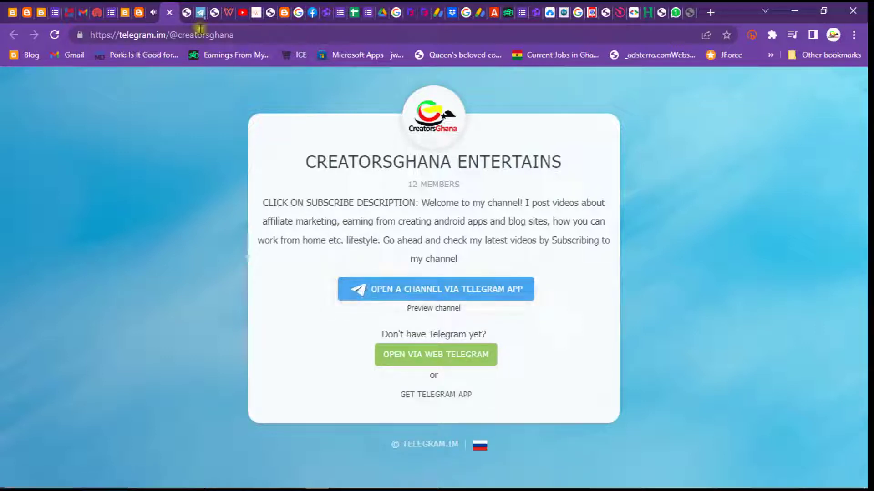
left_click(169, 12)
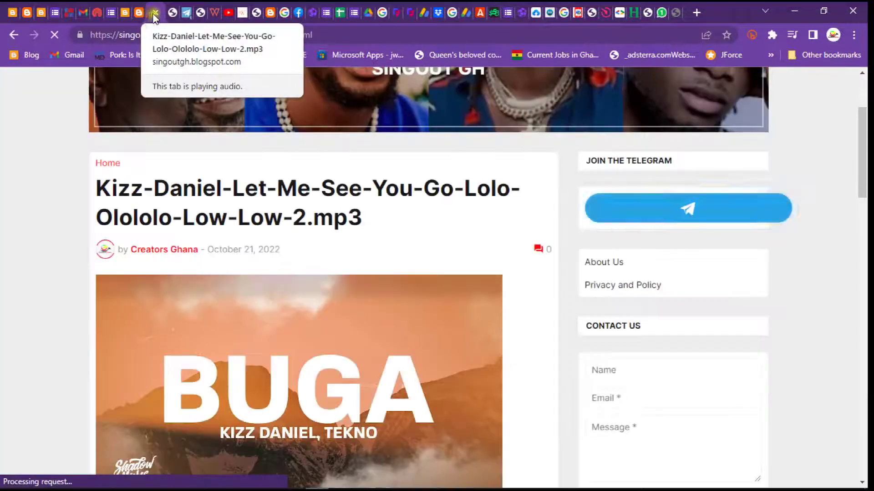
left_click(109, 164)
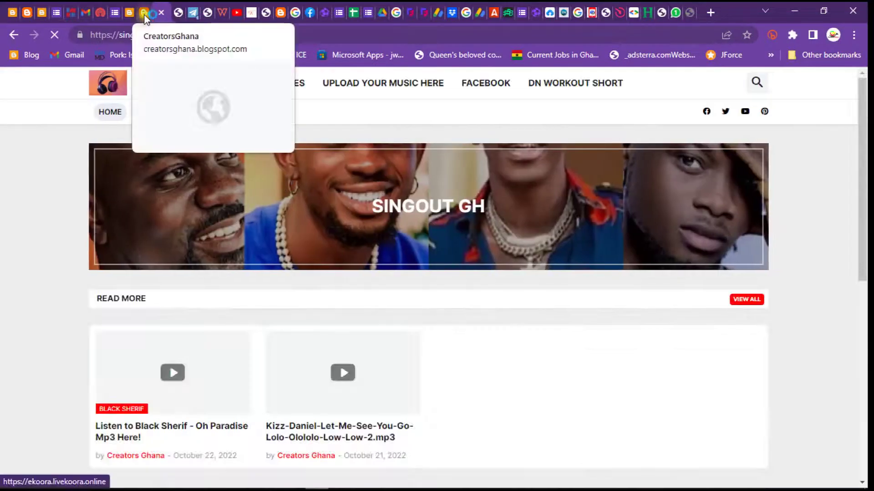
Step: Open the CreatorsGhana blog's post on adding a Telegram channel subscribe button and go to its widget code
left_click(143, 14)
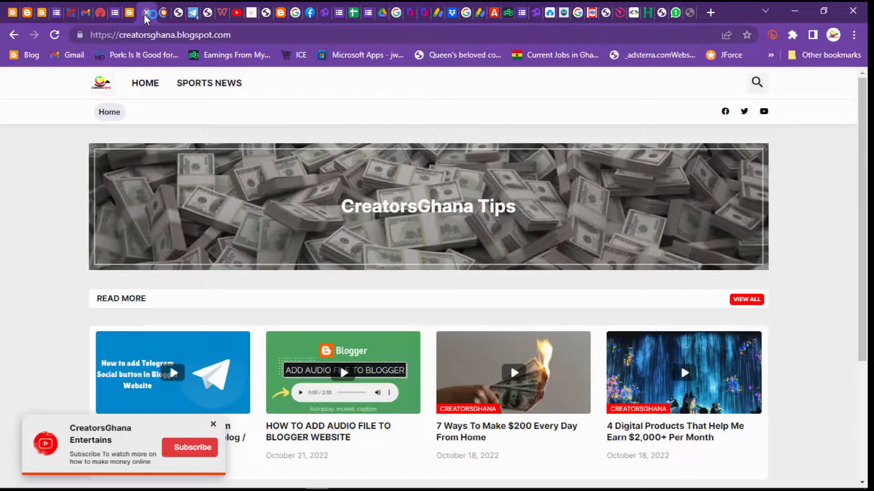
left_click_drag(863, 157, 868, 295)
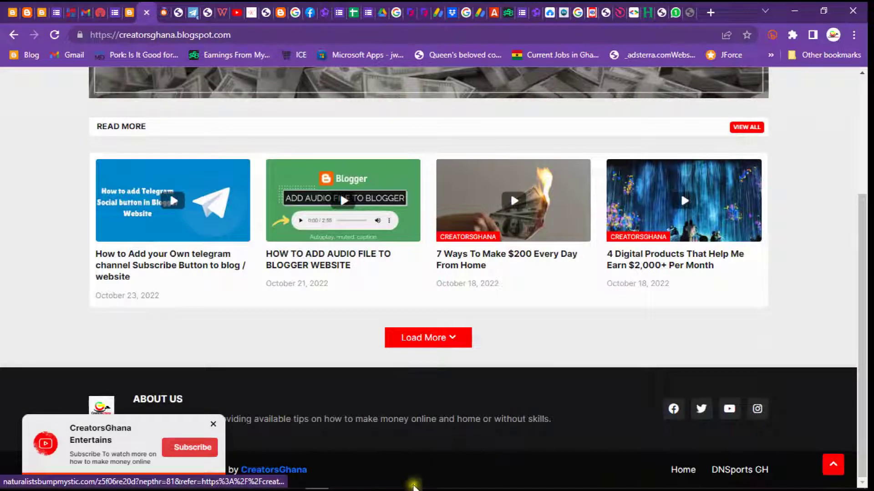
left_click_drag(862, 291, 869, 224)
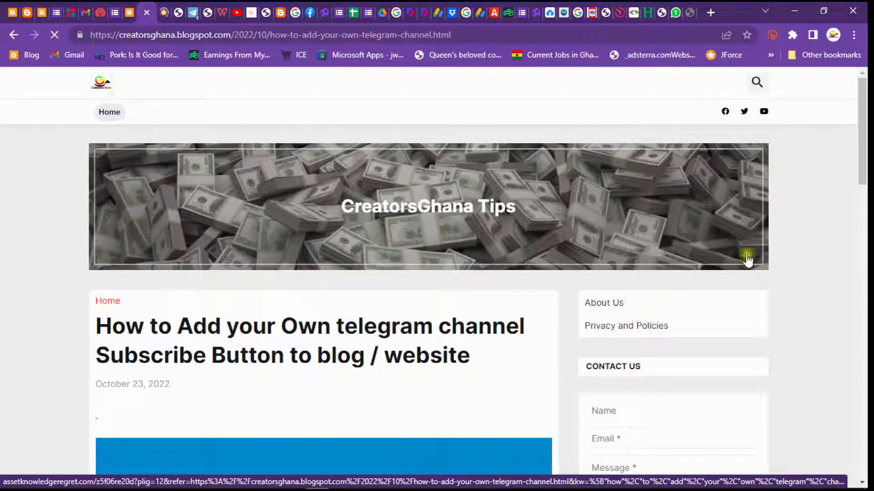
left_click_drag(865, 137, 870, 207)
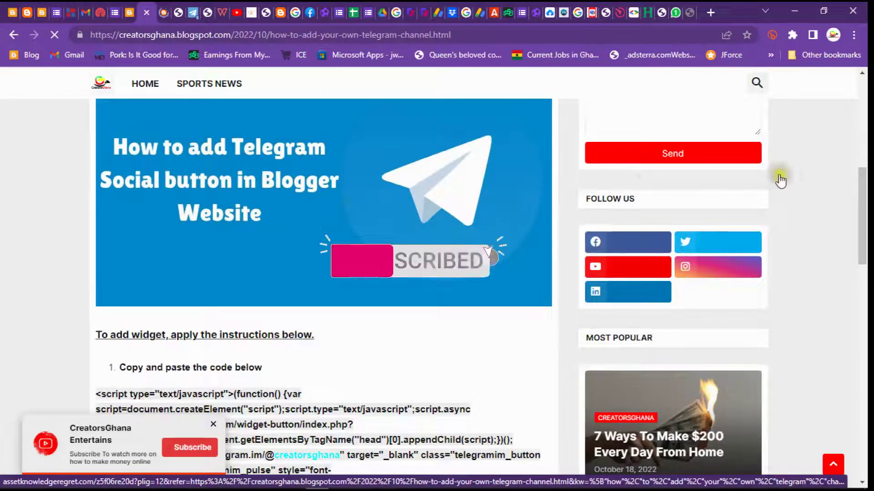
scroll(869, 218, "down", 3)
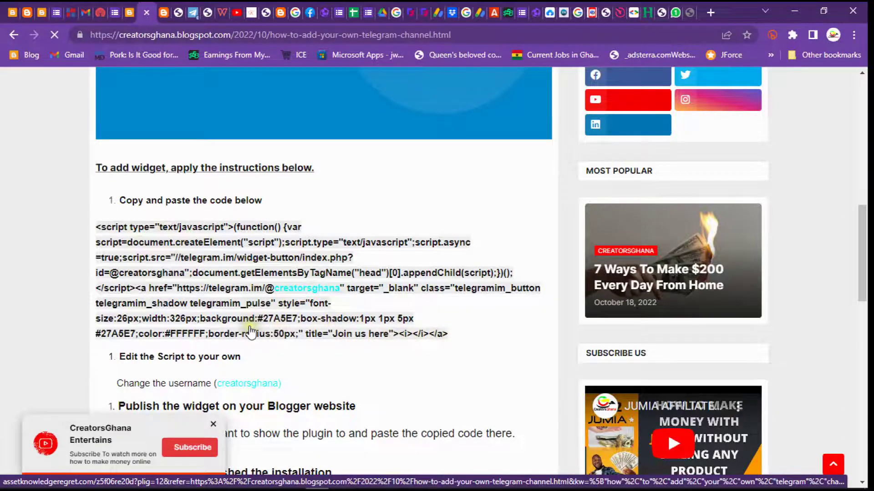
scroll(216, 428, "down", 1)
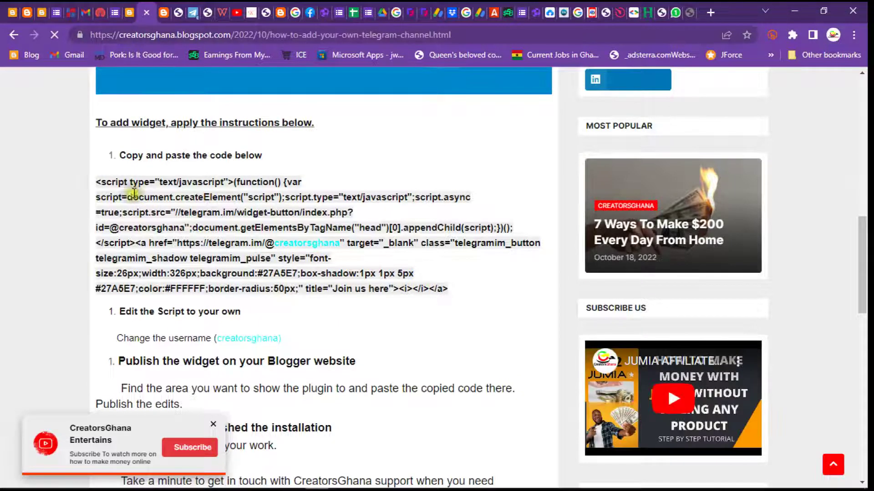
Step: Copy the complete Telegram widget script from the post and highlight the username named in the script-editing instruction
left_click(173, 190)
left_click_drag(173, 192, 451, 289)
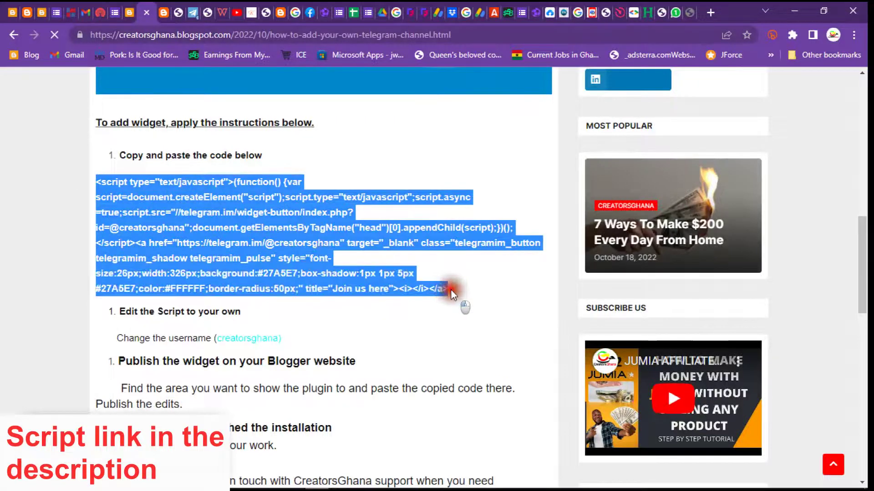
right_click(239, 248)
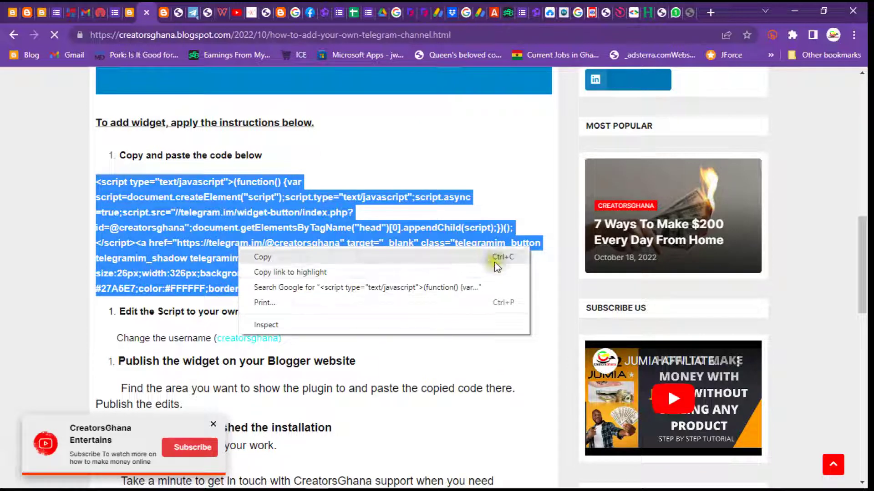
left_click(278, 258)
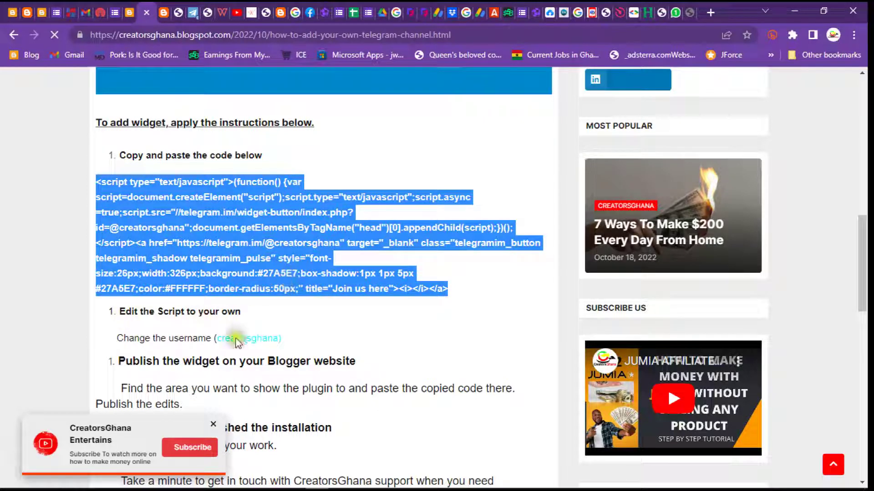
left_click_drag(220, 338, 293, 337)
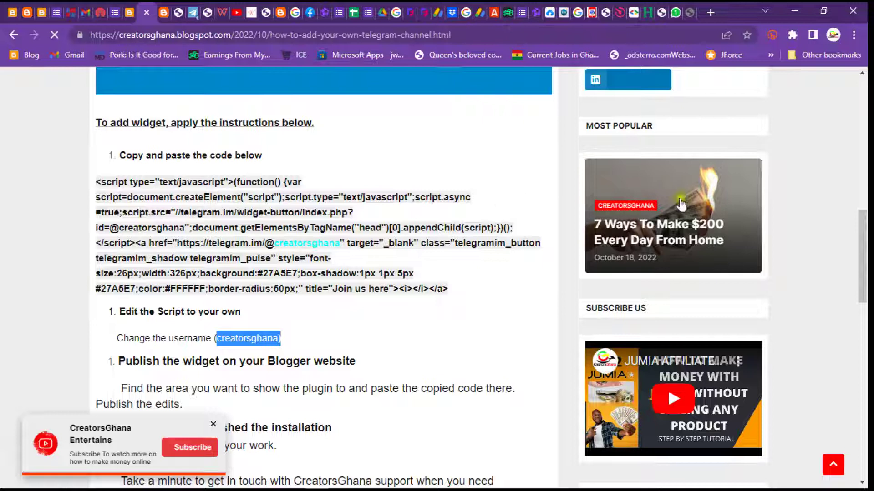
scroll(667, 289, "down", 3)
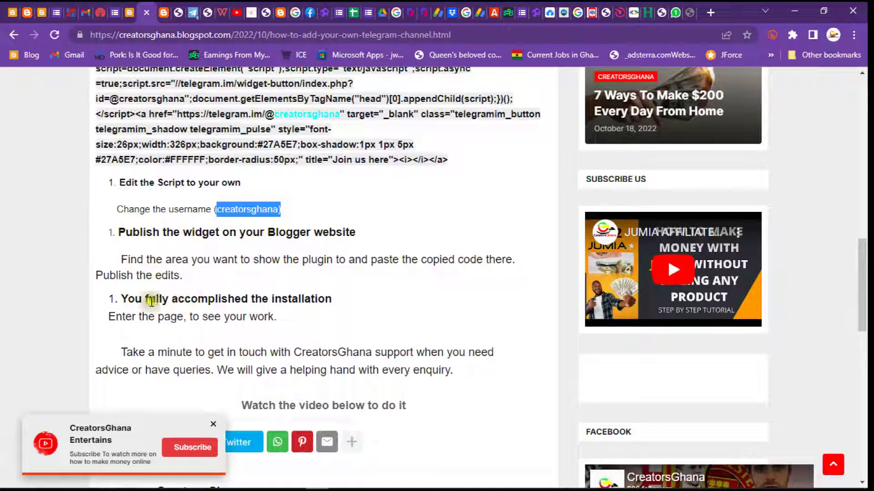
Step: Open the CreatorsGhana blog's layout in Blogger and add an HTML/JavaScript gadget to the sidebar
left_click(132, 14)
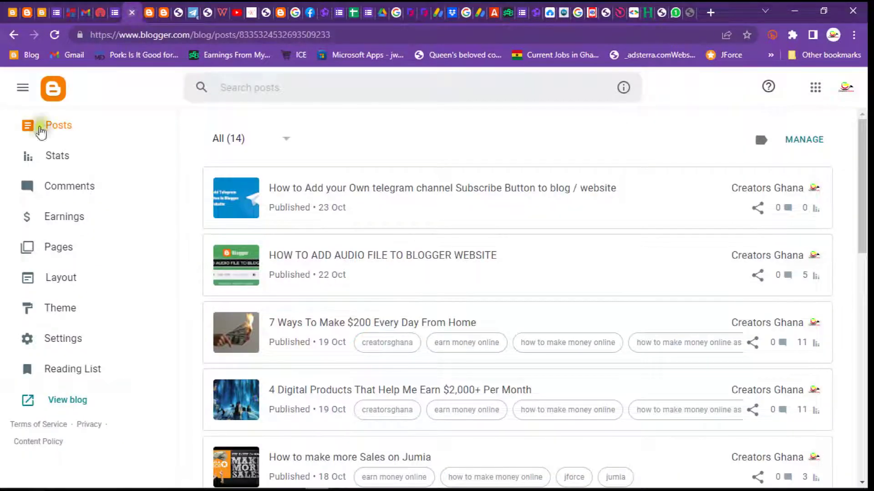
left_click(52, 278)
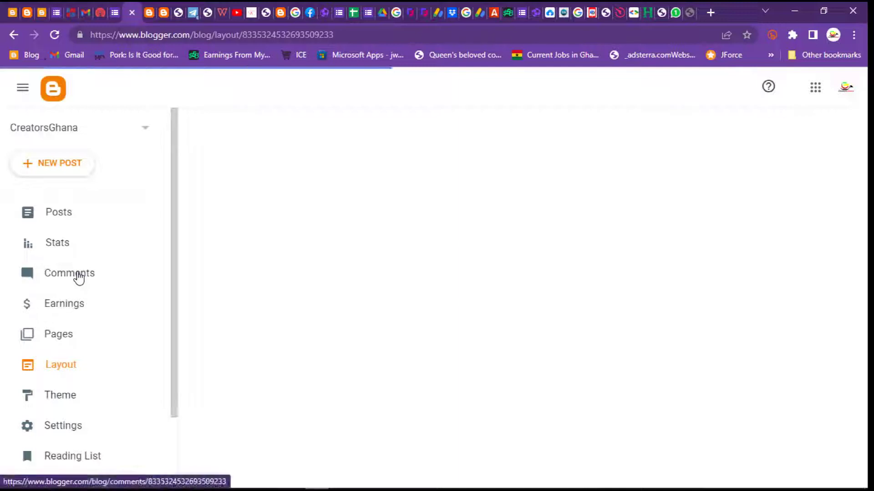
left_click(79, 277)
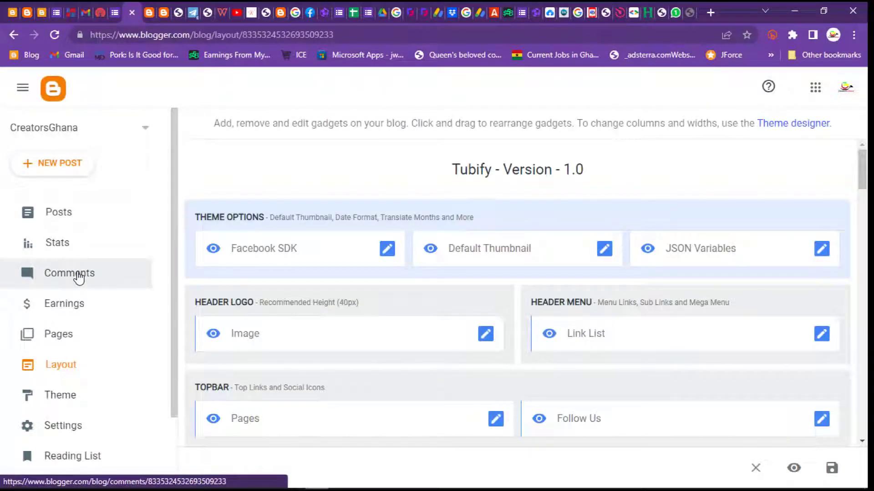
left_click_drag(864, 172, 870, 208)
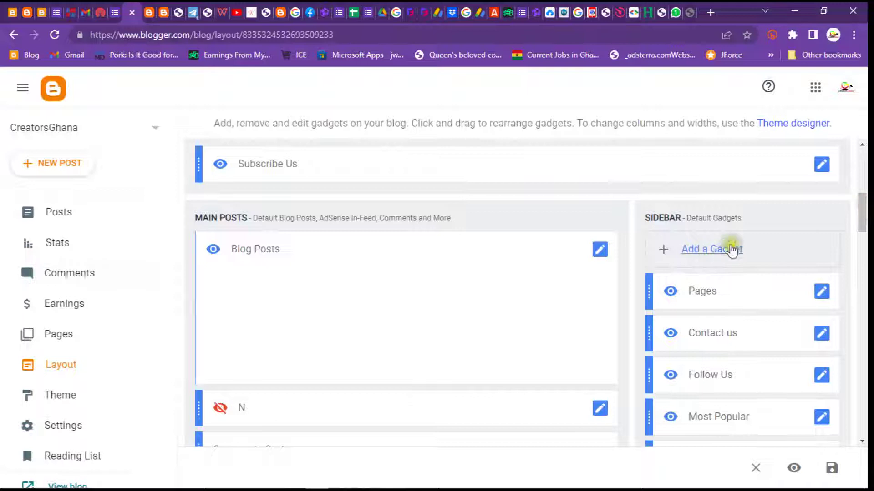
left_click(727, 250)
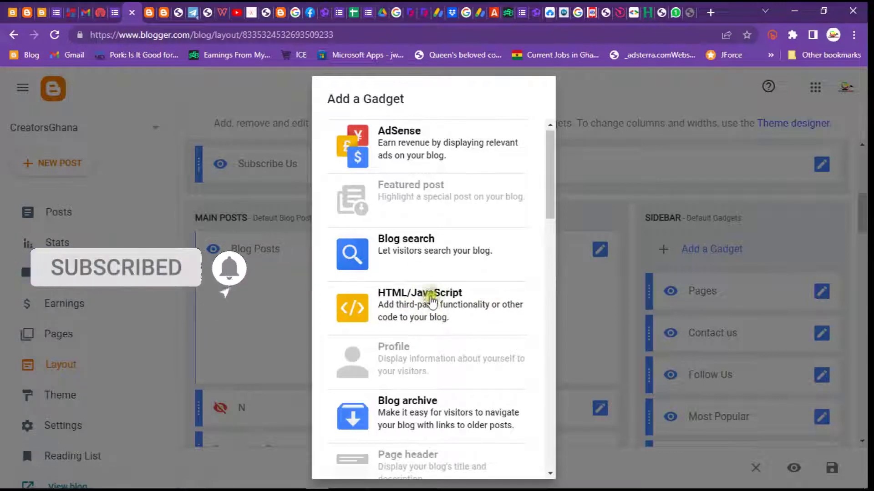
left_click(429, 311)
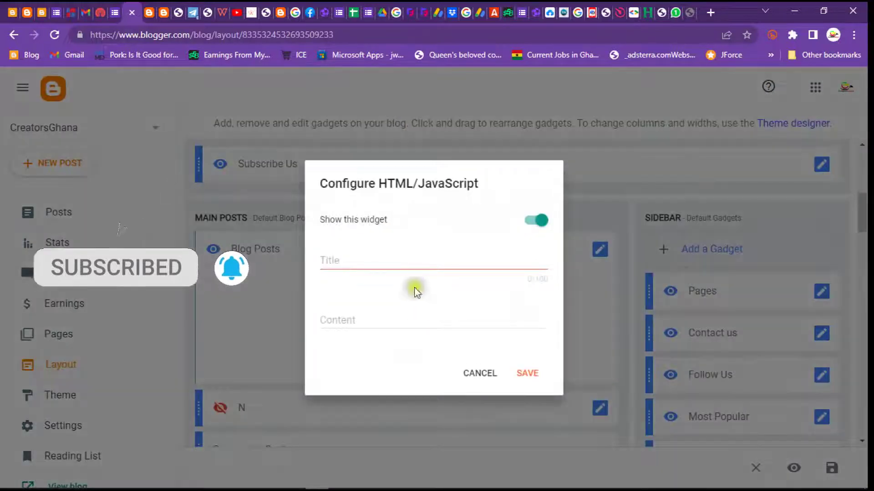
left_click(389, 319)
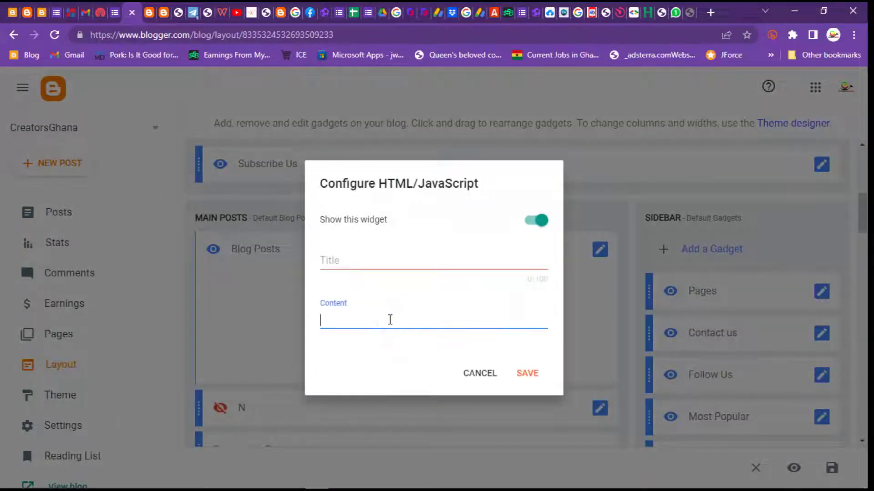
key("ctrl+v")
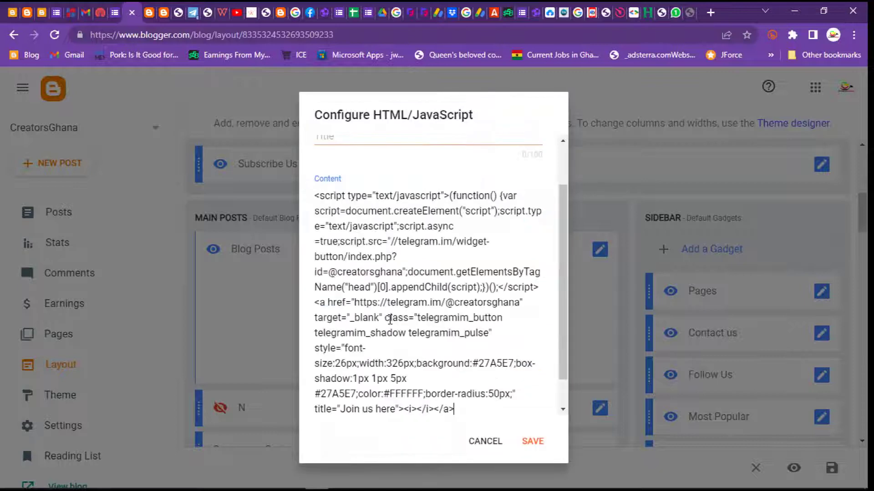
key("ctrl+a")
key("BackSpace")
Step: Paste the copied Telegram button script as the content of the HTML/JavaScript gadget
right_click(390, 320)
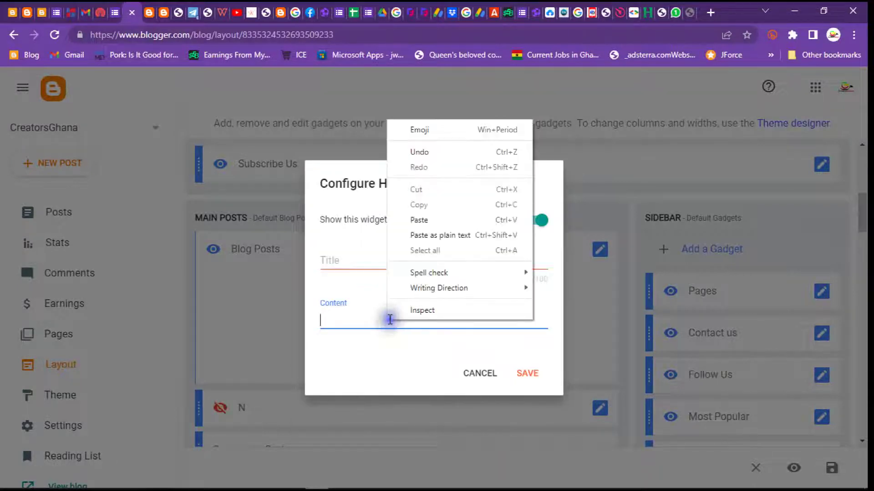
left_click(486, 221)
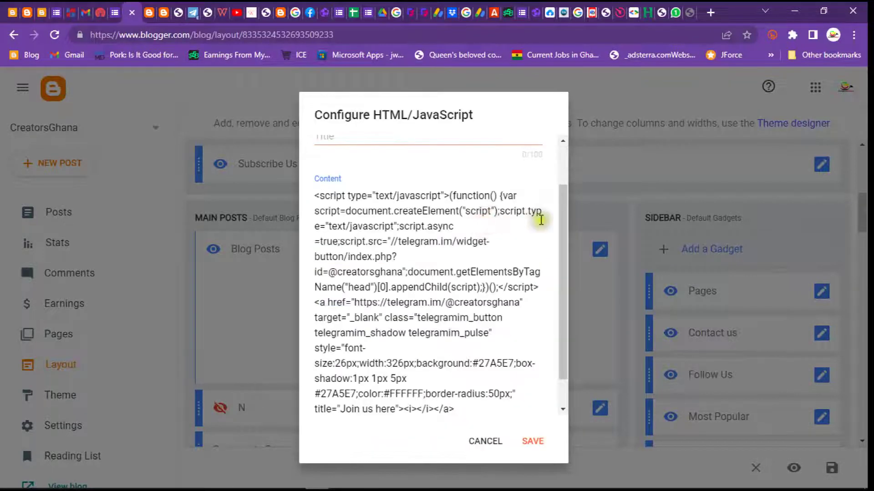
scroll(560, 299, "down", 1)
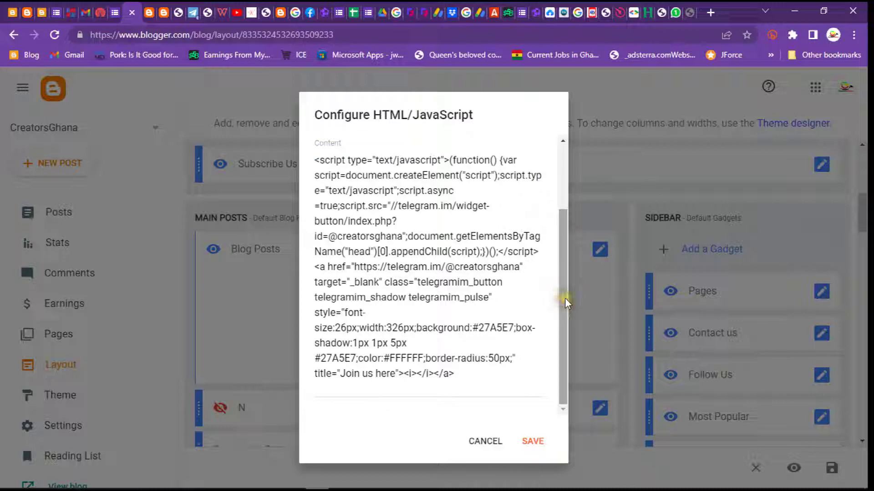
Step: Title the HTML/JavaScript gadget "Join us here" and save it to the sidebar
scroll(564, 212, "up", 2)
left_click(473, 194)
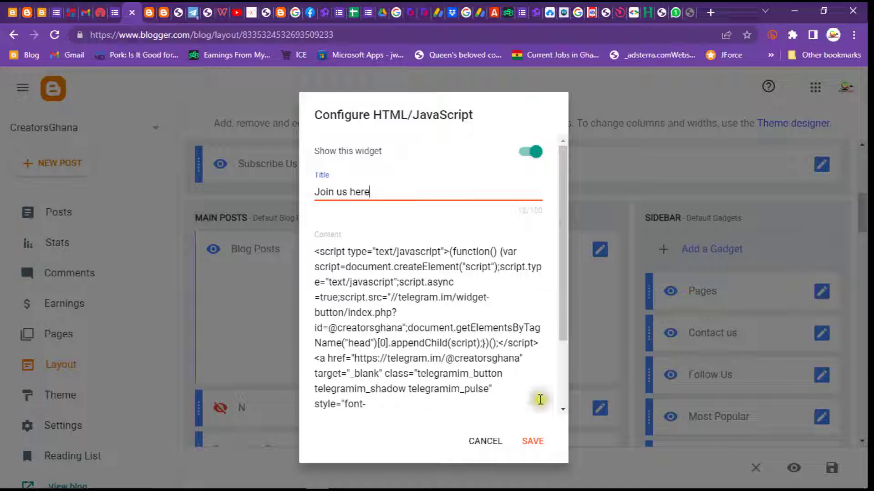
left_click(540, 440)
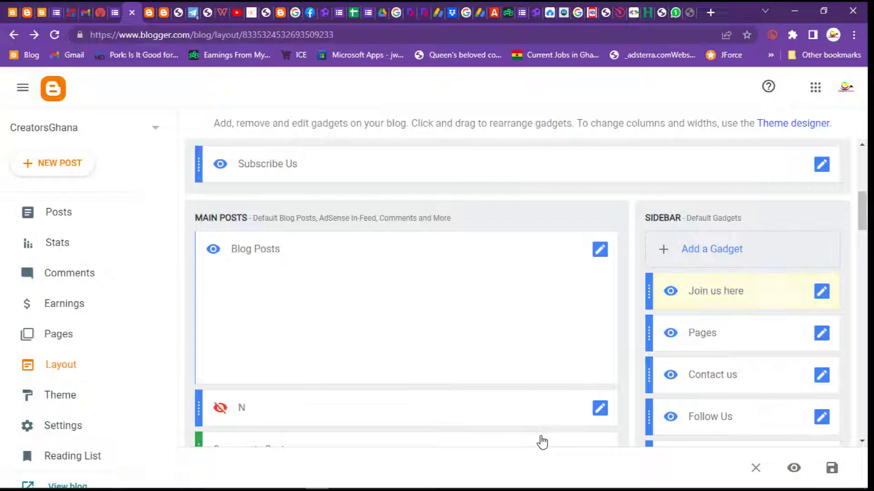
mouse_move(151, 17)
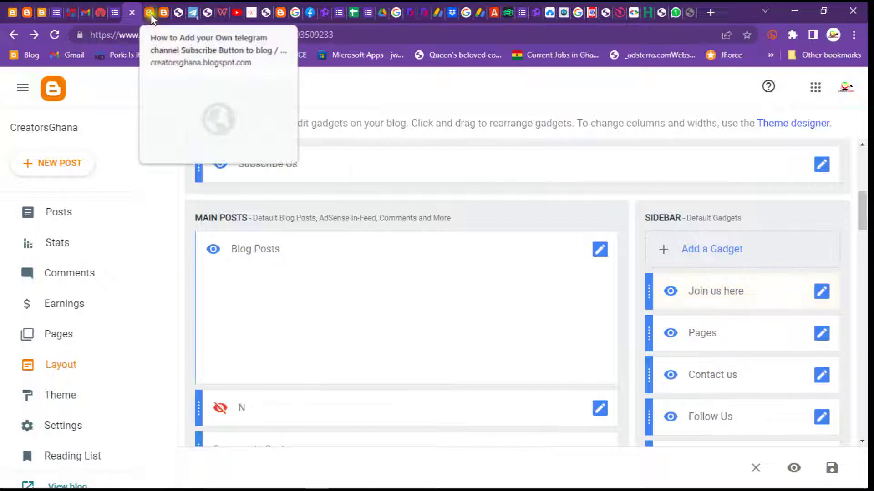
Step: Switch to the published Telegram button post on the CreatorsGhana blog, reload it and check the sidebar for the new gadget
left_click(149, 15)
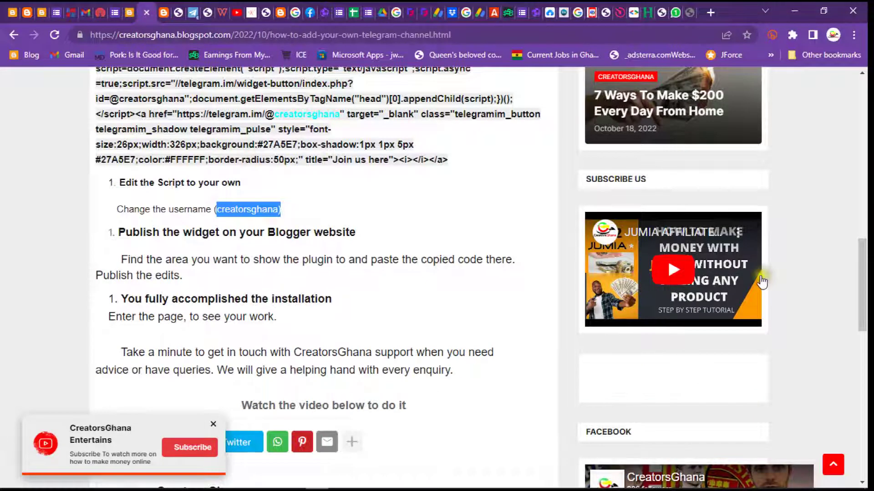
left_click_drag(862, 290, 865, 128)
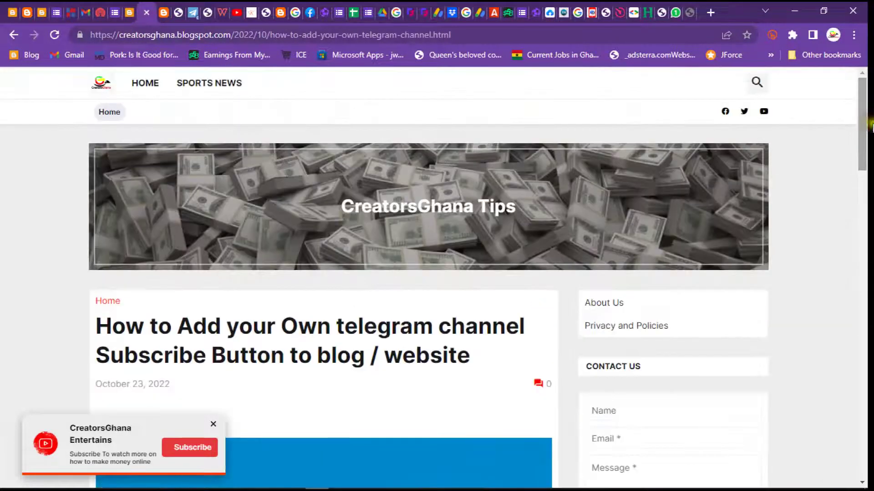
scroll(870, 124, "down", 3)
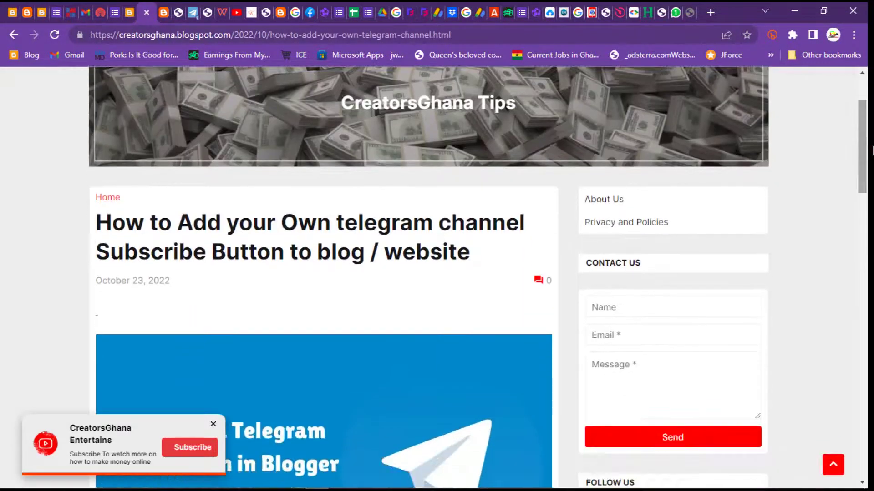
key("F5")
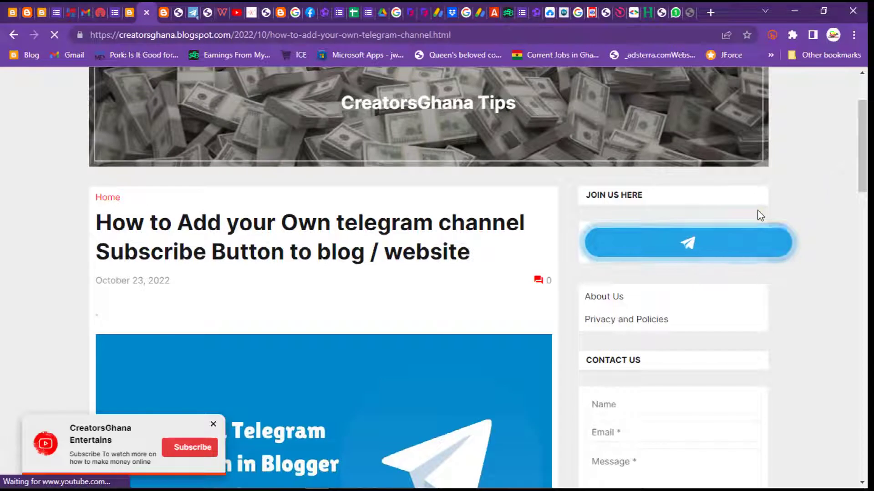
left_click_drag(868, 174, 868, 216)
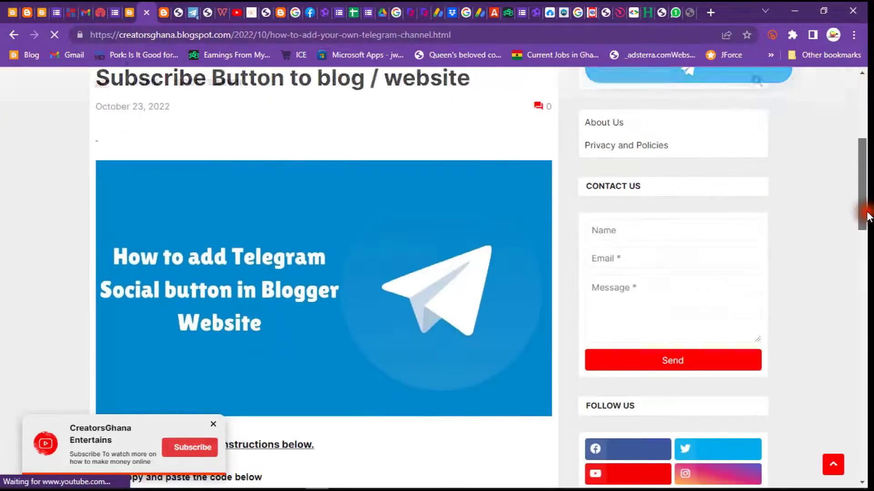
Step: Return to Blogger and open the CreatorsGhana blog's theme for HTML editing
left_click(130, 13)
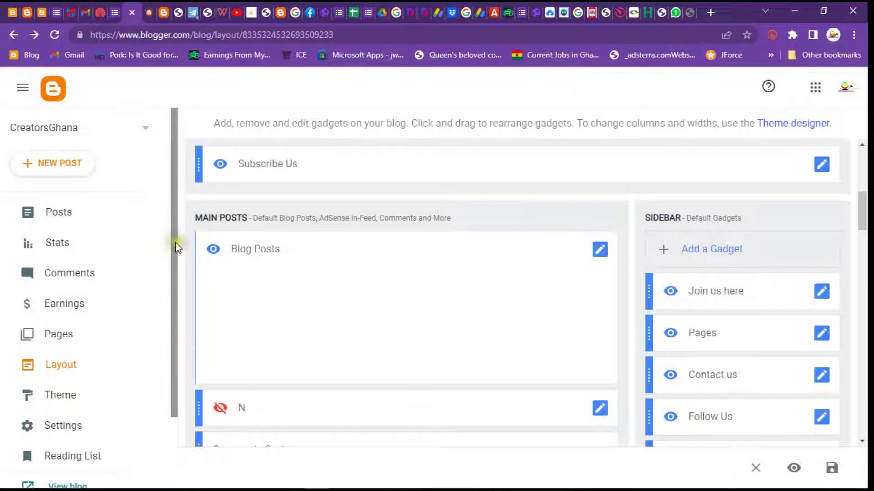
left_click_drag(176, 248, 165, 320)
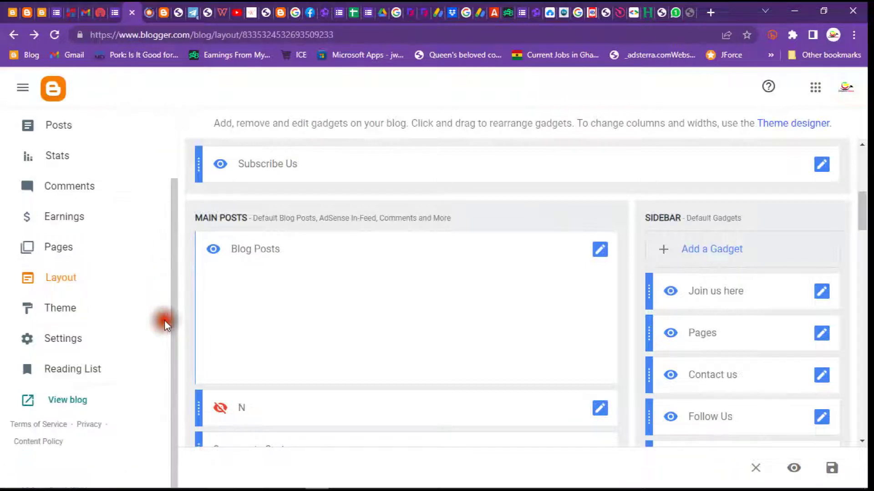
left_click(75, 320)
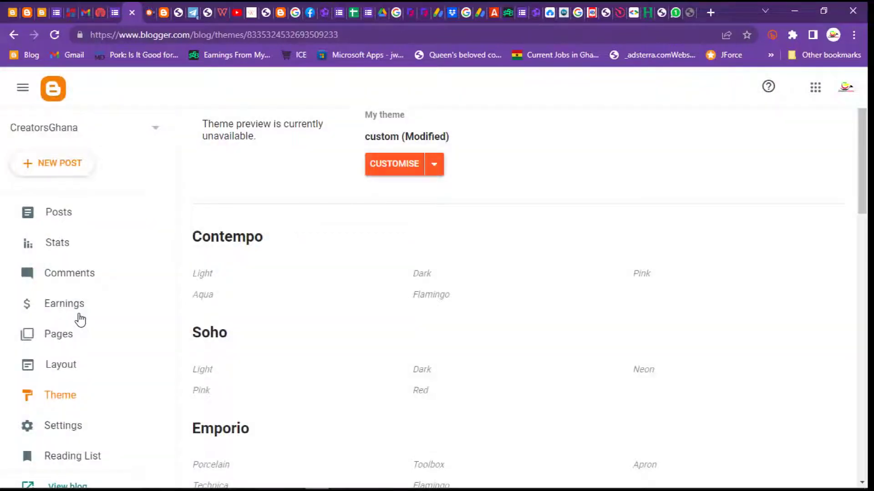
left_click(439, 210)
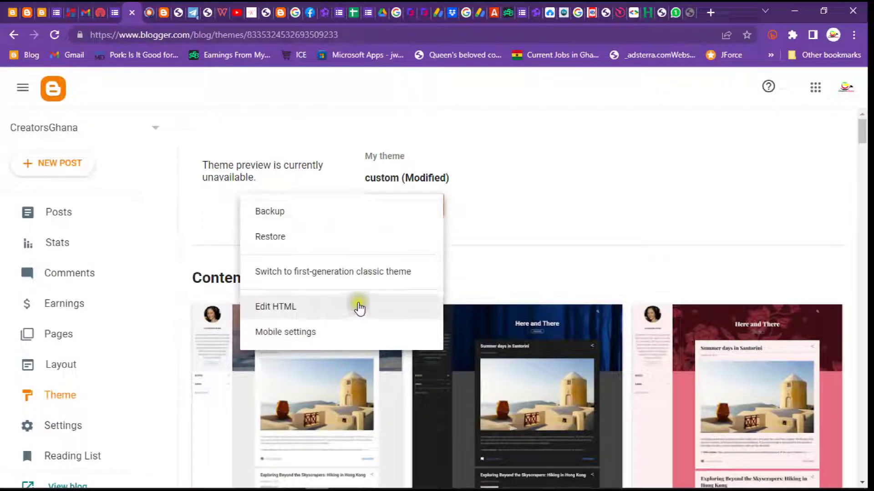
left_click(354, 310)
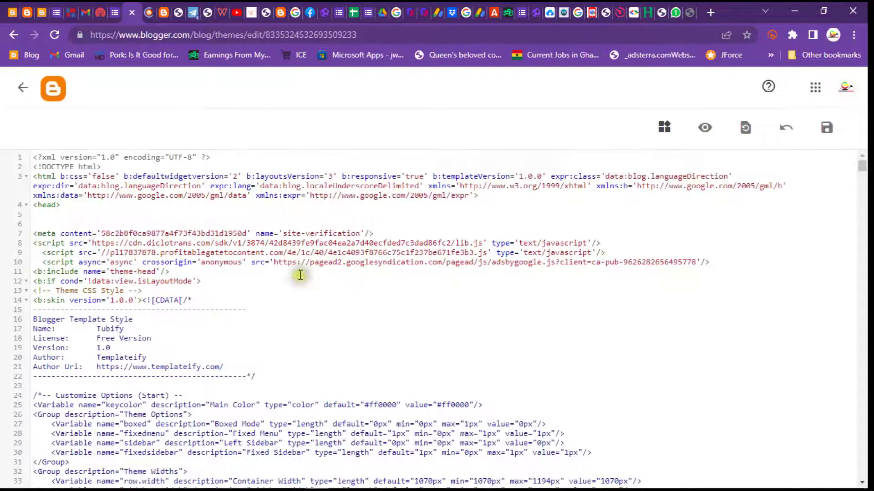
Step: Paste the Telegram widget script on its own line directly below the opening <head> tag and save the theme
left_click(44, 217)
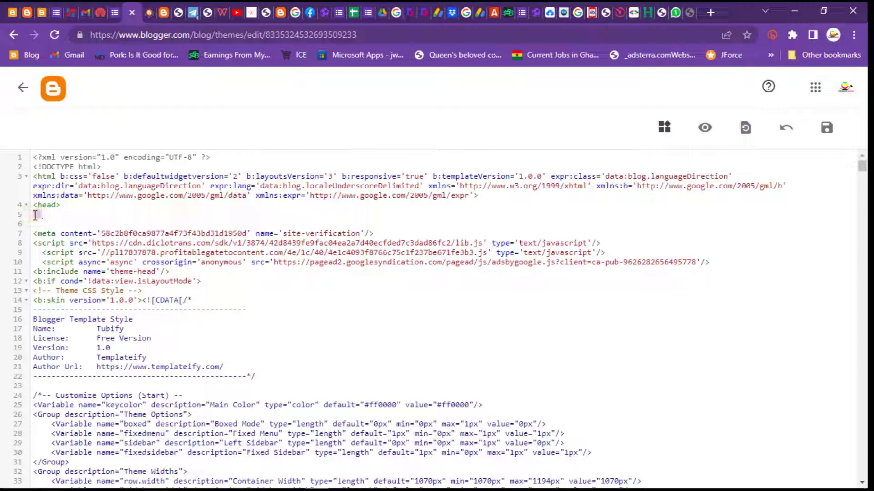
left_click(64, 205)
key("Return")
right_click(63, 206)
left_click(98, 307)
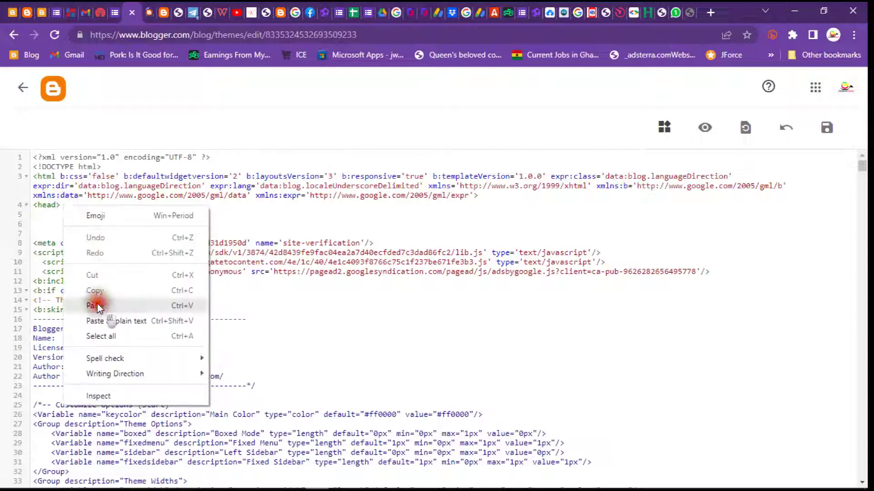
left_click(61, 205)
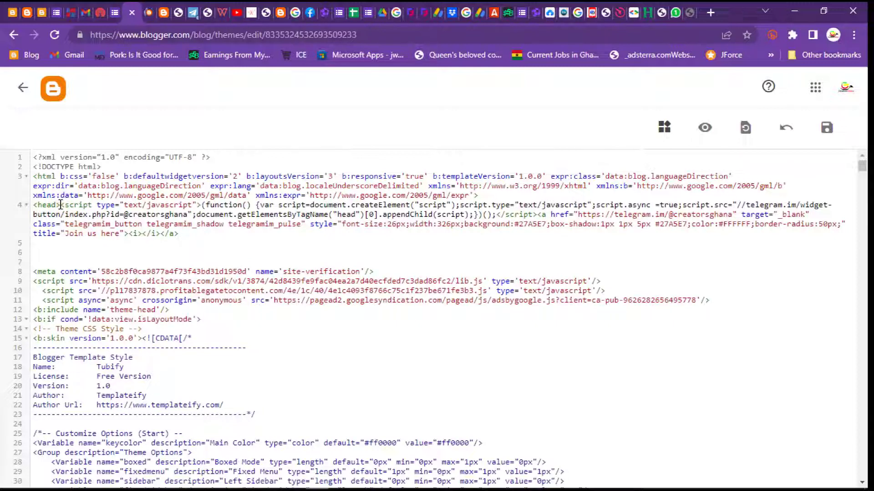
key("Return")
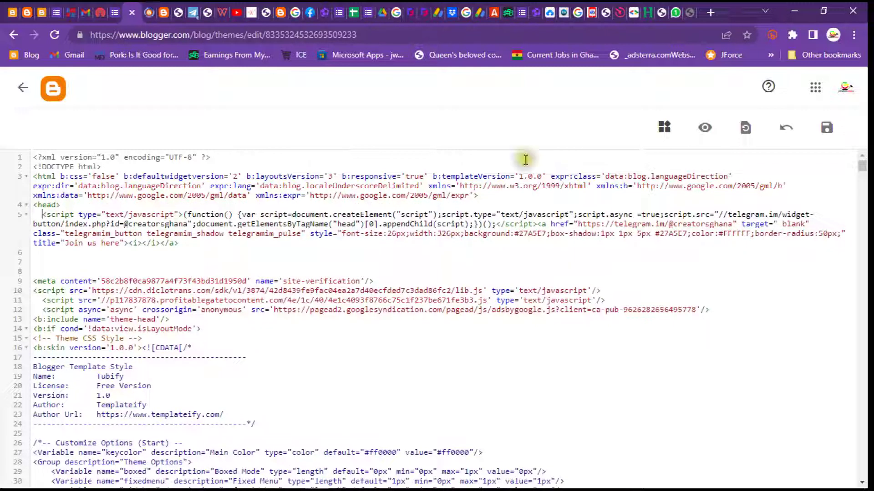
left_click(827, 128)
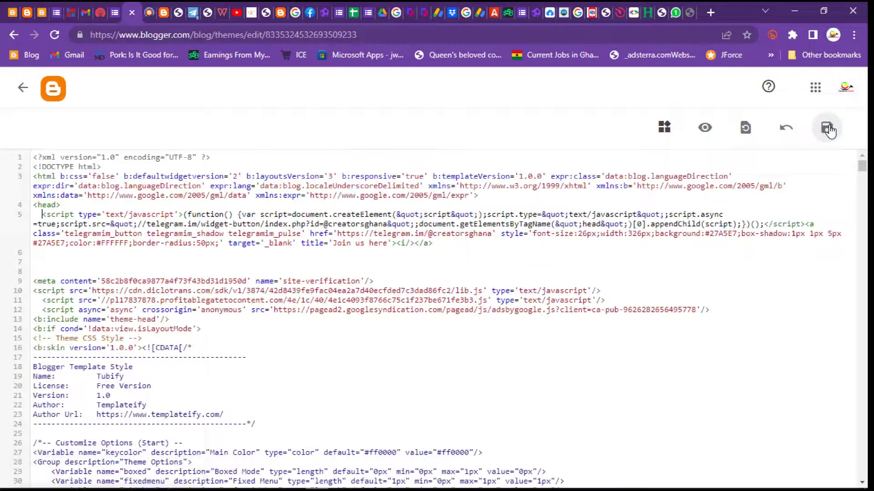
Step: Check the blog post and the homepage for the Telegram button above the site header
left_click(149, 15)
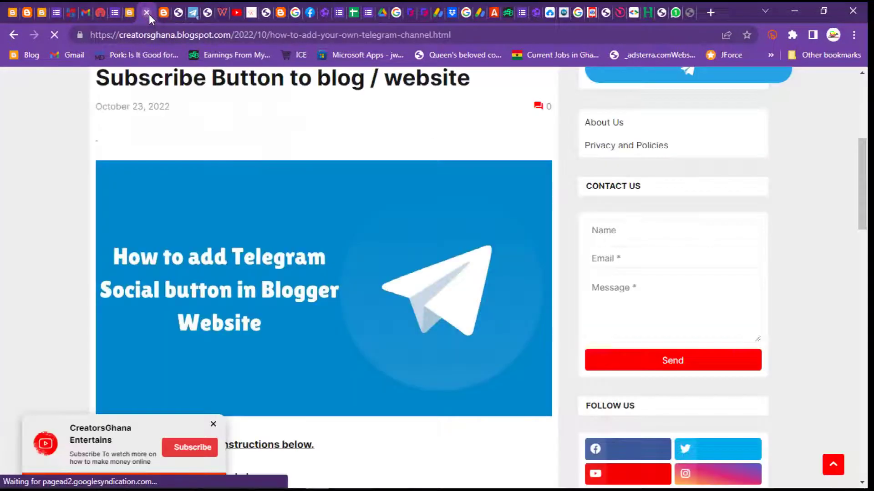
left_click_drag(862, 202, 870, 122)
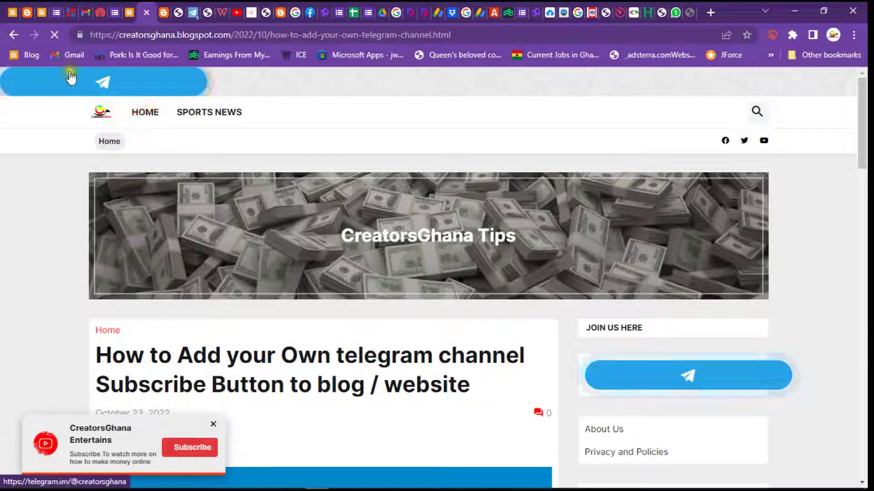
left_click(149, 115)
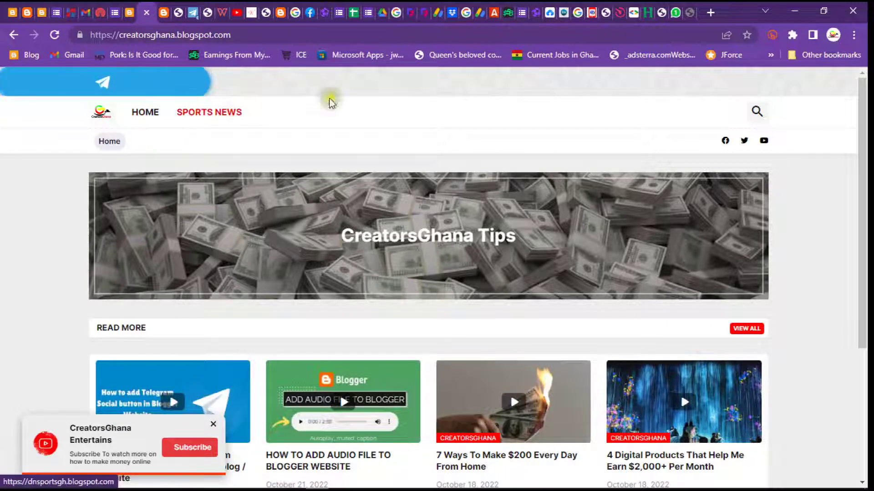
scroll(857, 234, "down", 3)
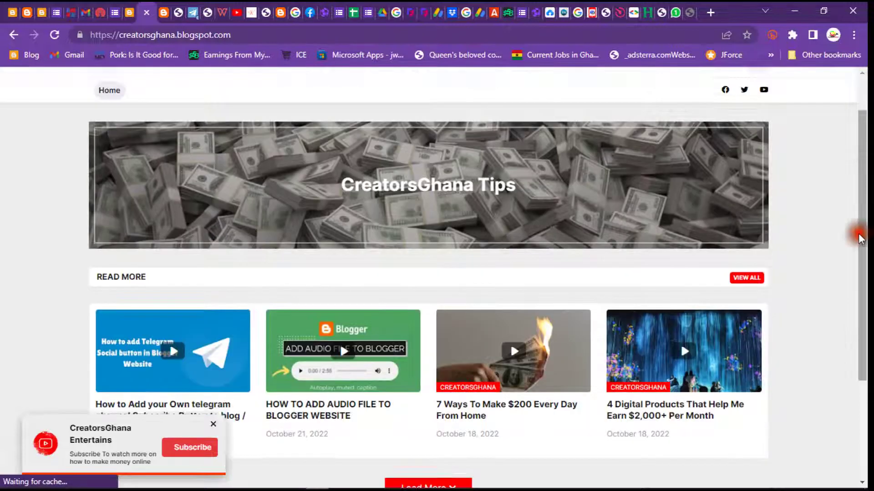
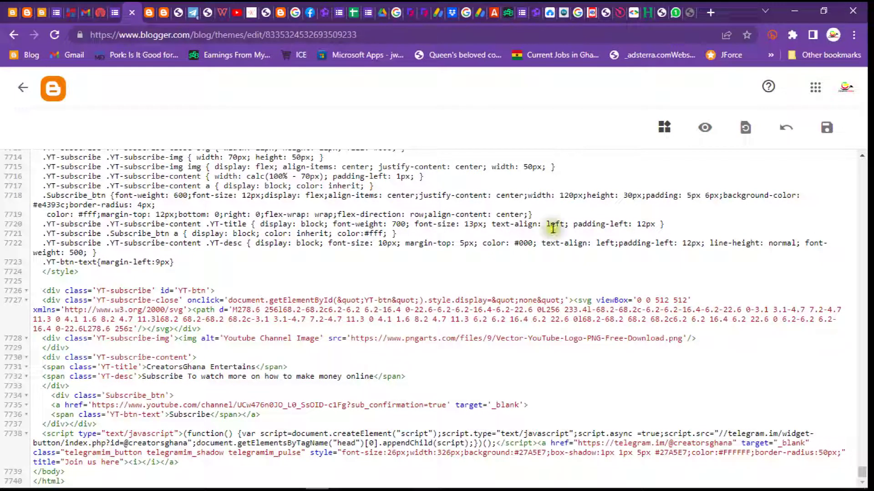
Step: Save the theme with the Telegram widget script placed just above the closing </body> tag
left_click(836, 129)
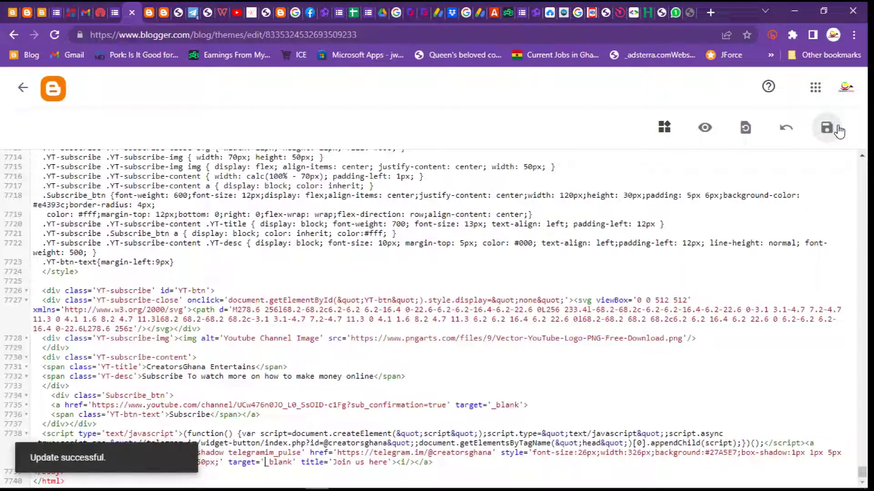
Step: Reload the blog's homepage, close the YouTube subscribe popup and inspect the area below the footer for the Telegram button
left_click(147, 13)
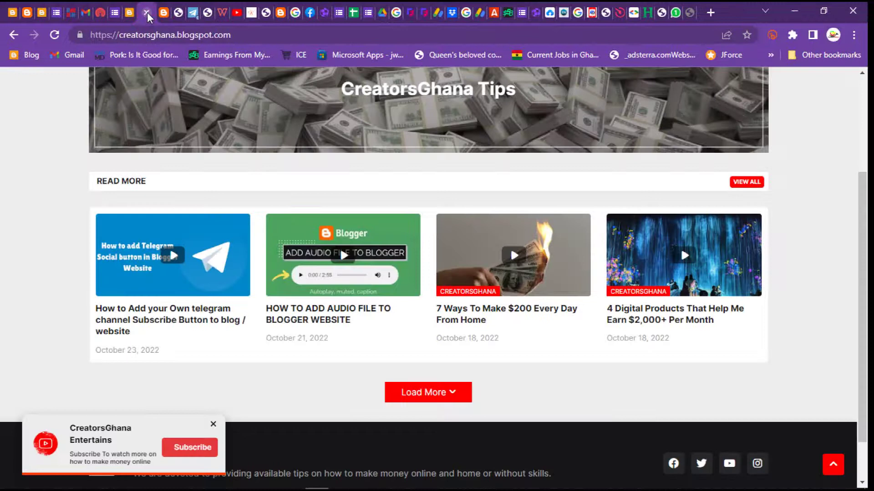
key("F5")
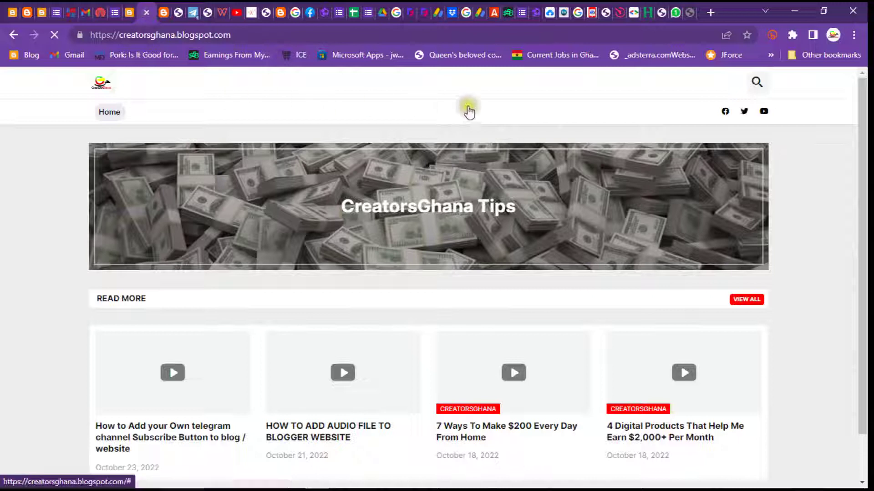
scroll(469, 112, "down", 3)
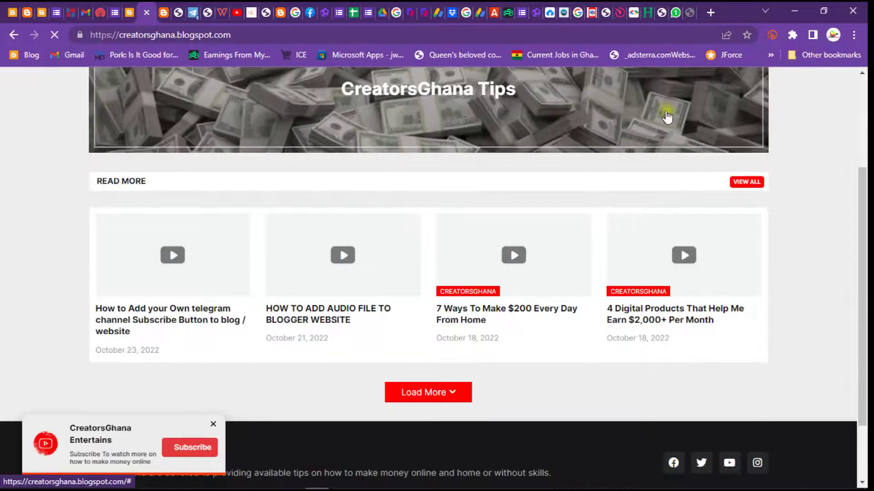
scroll(867, 151, "up", 2)
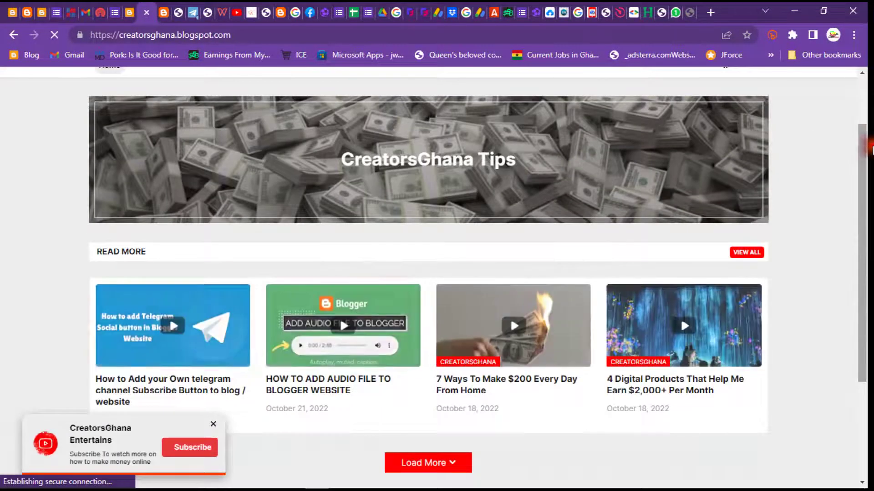
scroll(869, 148, "up", 2)
scroll(869, 143, "down", 1)
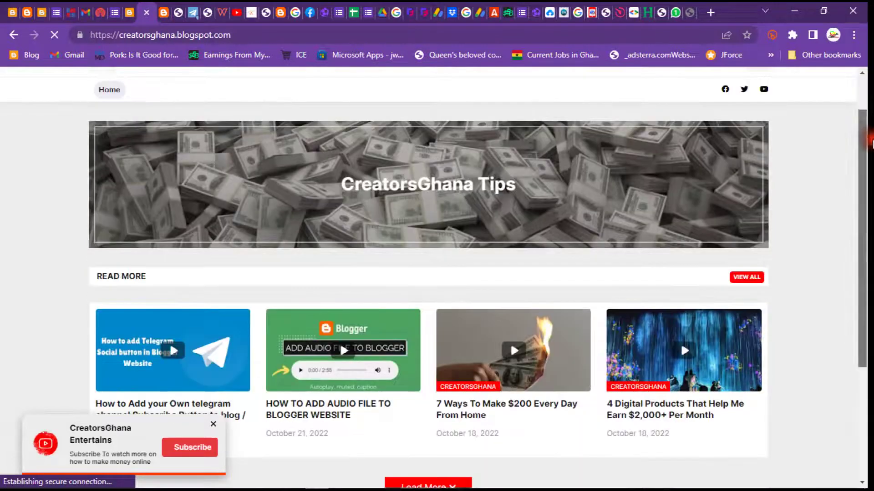
scroll(866, 145, "down", 4)
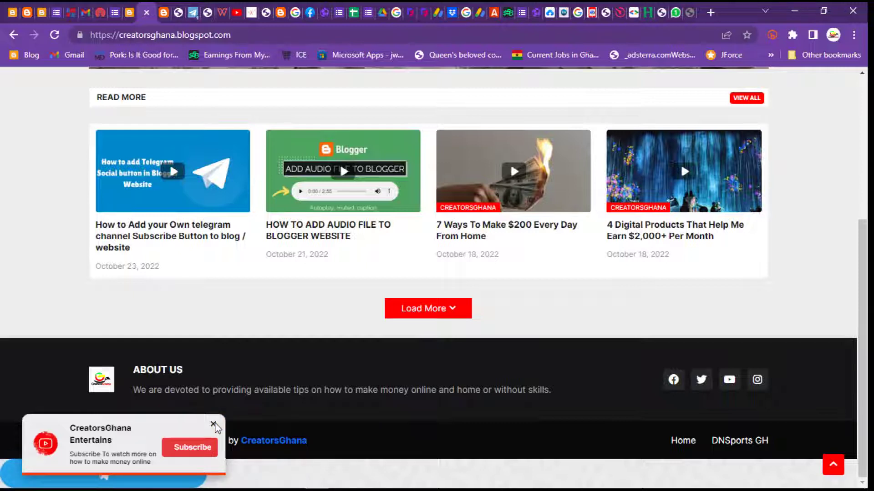
left_click(213, 424)
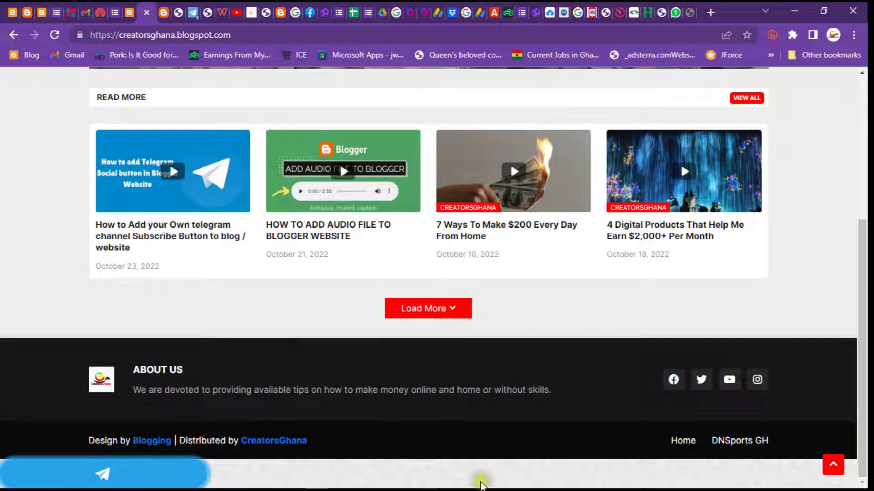
Step: Return to Blogger, leave the theme's HTML editor and open the blog's layout
left_click(129, 12)
left_click(24, 88)
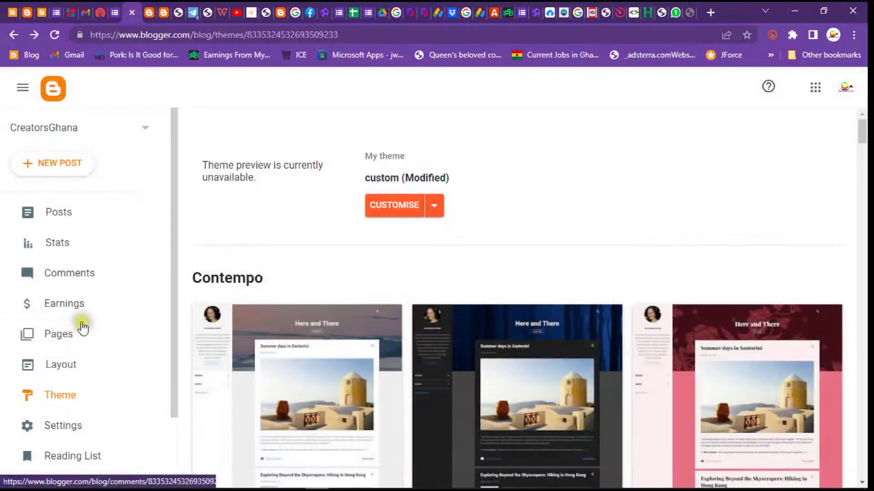
left_click(61, 369)
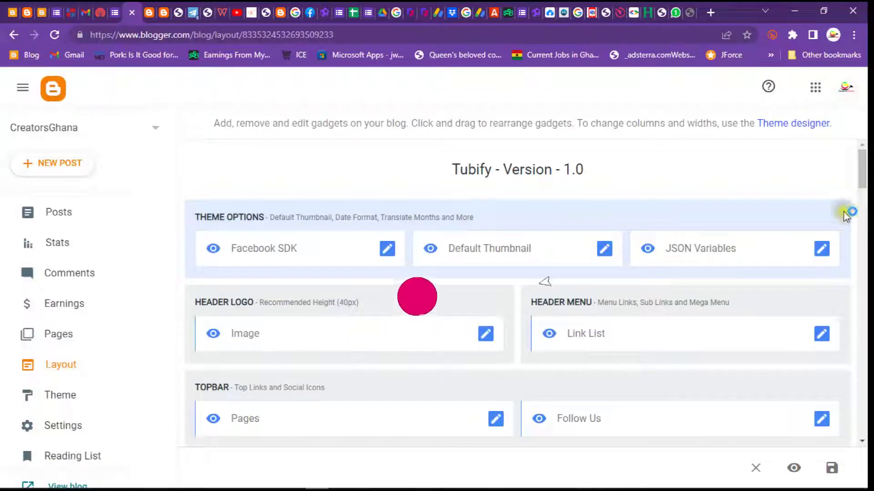
Step: Start a new HTML/JavaScript gadget in the Footer Center section of the blog layout
left_click_drag(860, 173, 864, 410)
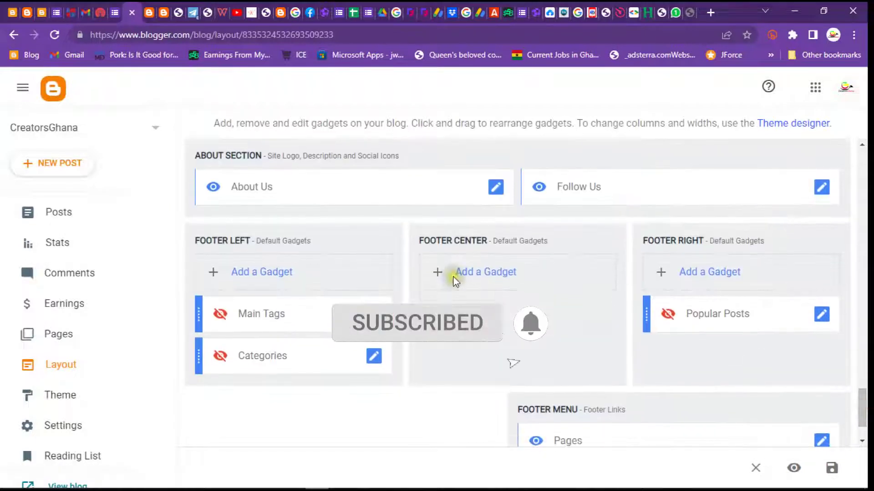
left_click(270, 253)
left_click(199, 240)
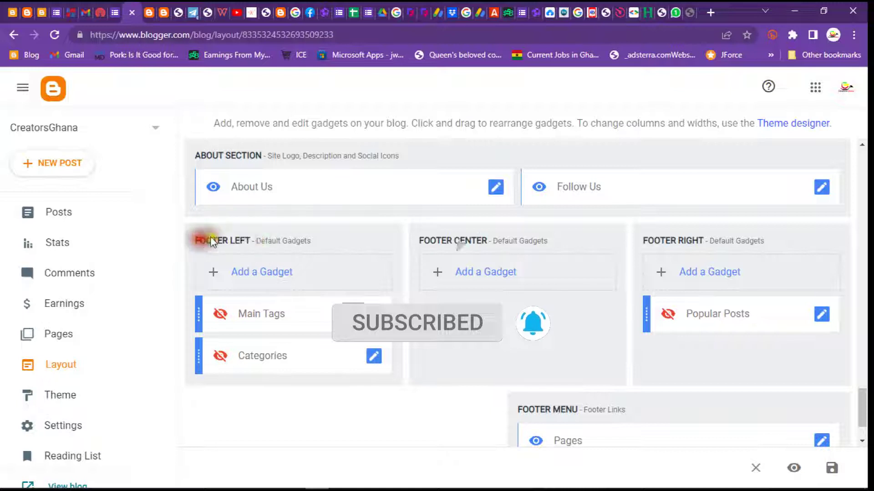
left_click(703, 239)
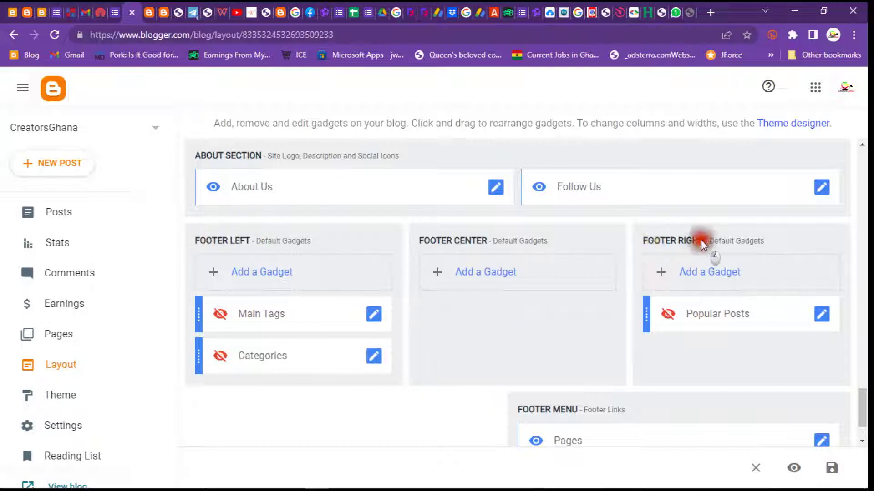
left_click(501, 243)
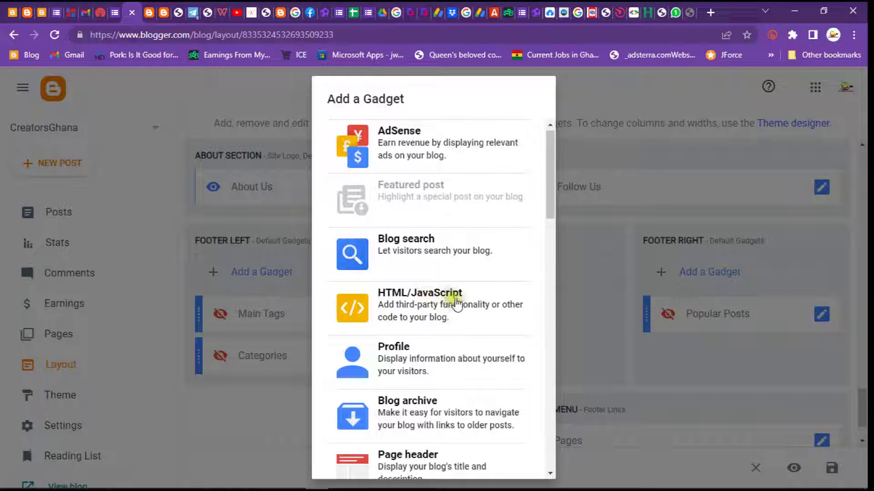
left_click(453, 304)
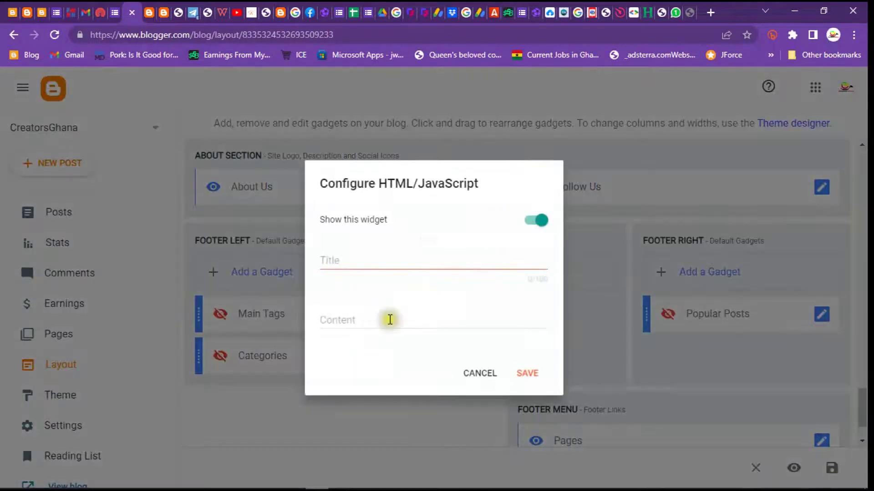
Step: Paste the Telegram widget script as the gadget's content, title it "Join us here" and save the gadget
left_click(390, 321)
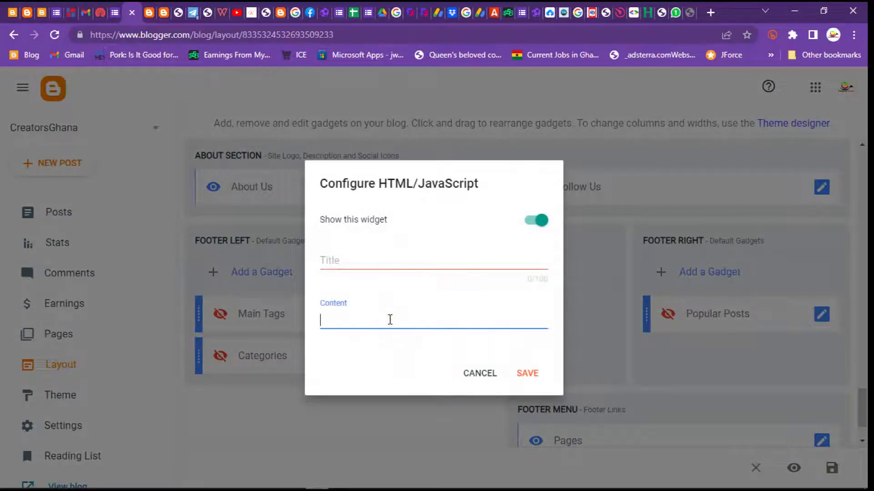
type("<script type=\"text/javascript\">(function() {var script=document.createElement(\"script\");script.type=\"text/javascript\";script.async =true;script.src=\"//telegram.im/widget-button/index.php?id=@creatorsghana\";document.getElementsByTagName(\"head\")[0].appendChild(script);})();</script><a href=\"https://telegram.im/@creatorsghana\" target=\"_blank\" class=\"telegramim_button telegramim_shadow telegramim_pulse\" style=\"font-size:26px;width:326px;background:#27A5E7;box-shadow:1px 1px 5px #27A5E7;color:#FFFFFF;border-radius:50px;\" title=\"Join us here\"><i></i></a>")
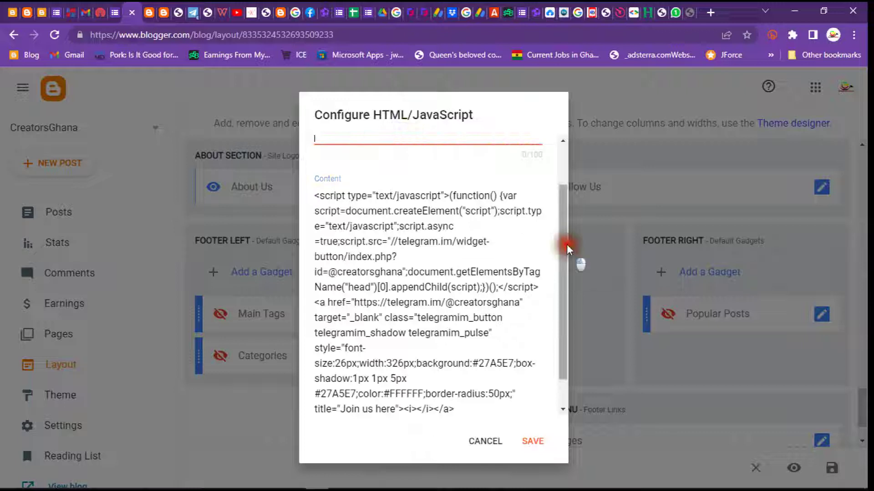
left_click_drag(566, 244, 563, 197)
left_click(484, 195)
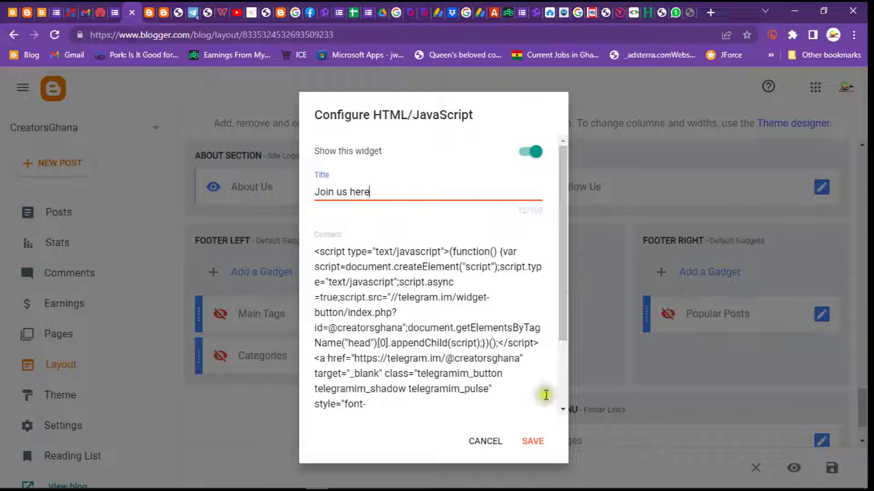
left_click(534, 441)
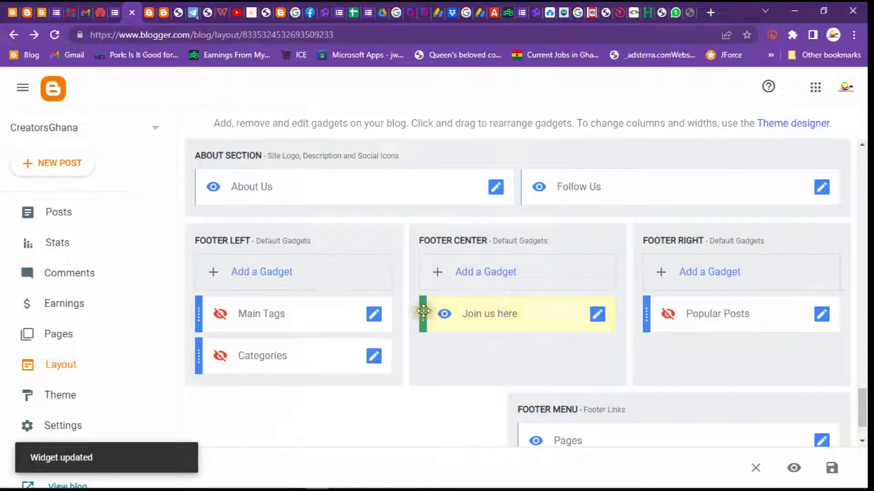
Step: Reload the blog's homepage and check the footer for the Telegram button there and in the "4 Digital Products" post
left_click(152, 18)
key("F5")
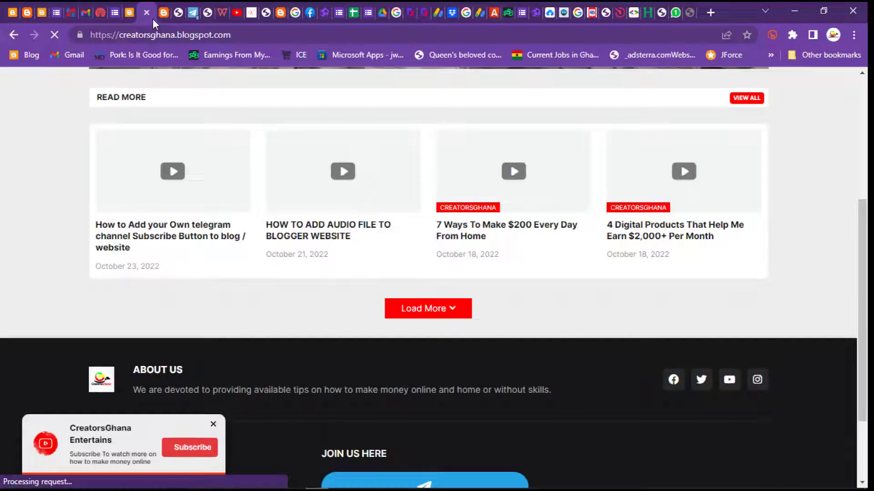
left_click_drag(870, 229, 870, 278)
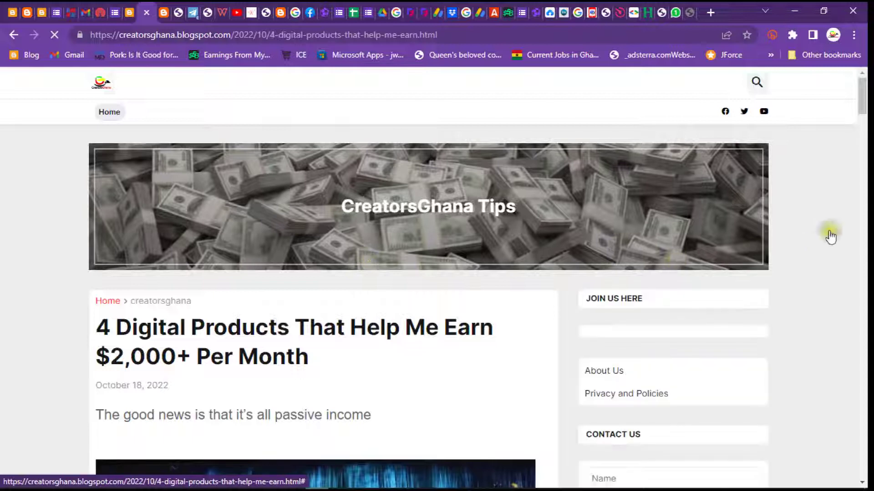
left_click_drag(870, 111, 869, 469)
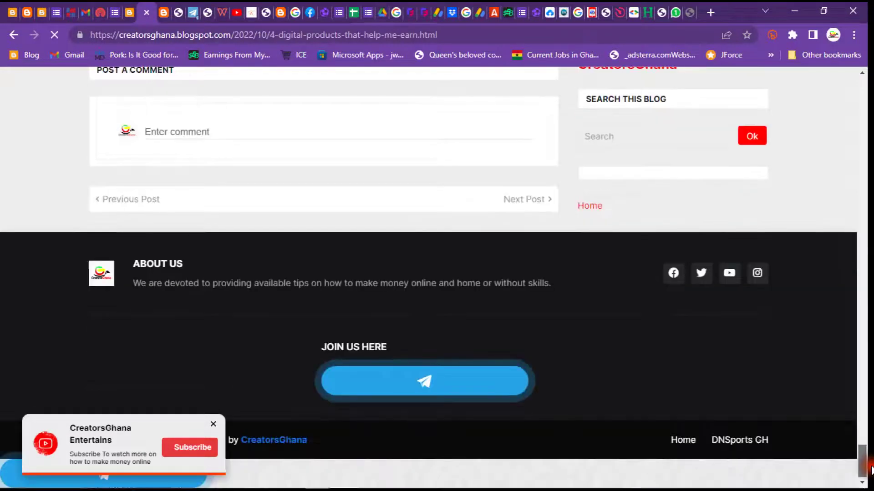
Step: Open the post "How to Add your Own telegram channel Subscribe Button" and check its sidebar for the Telegram button
left_click_drag(870, 455, 870, 255)
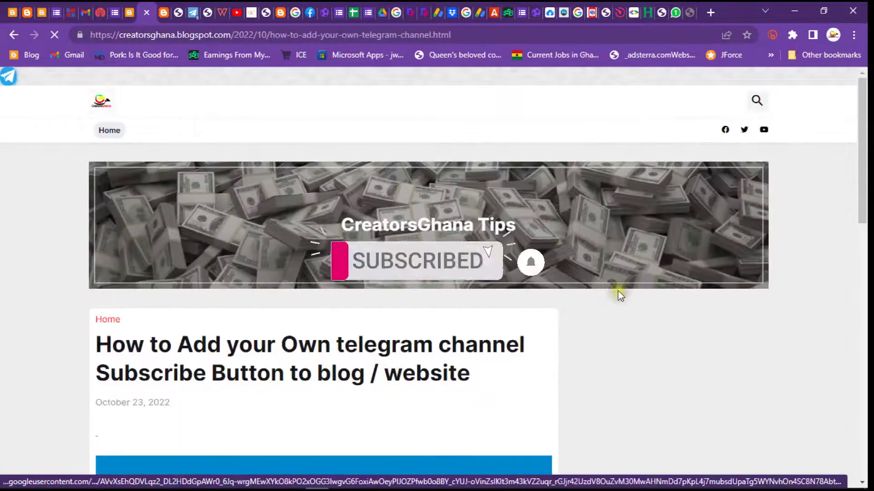
scroll(532, 270, "down", 4)
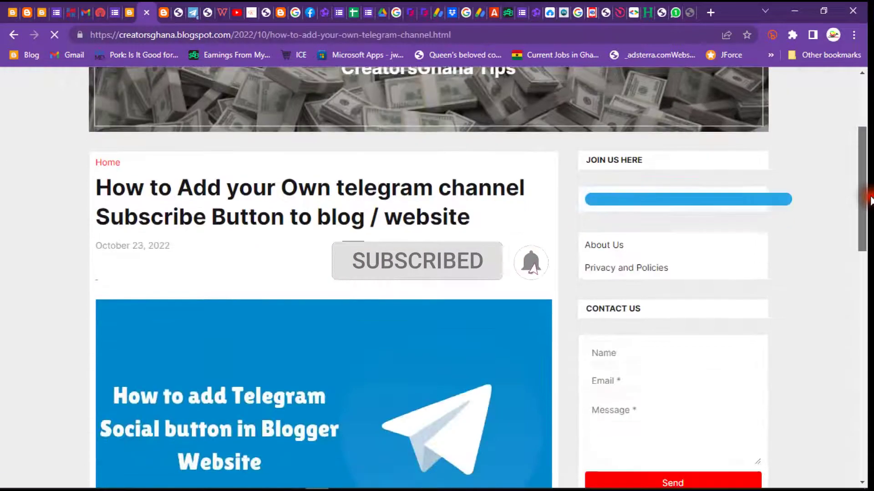
left_click_drag(870, 180, 870, 115)
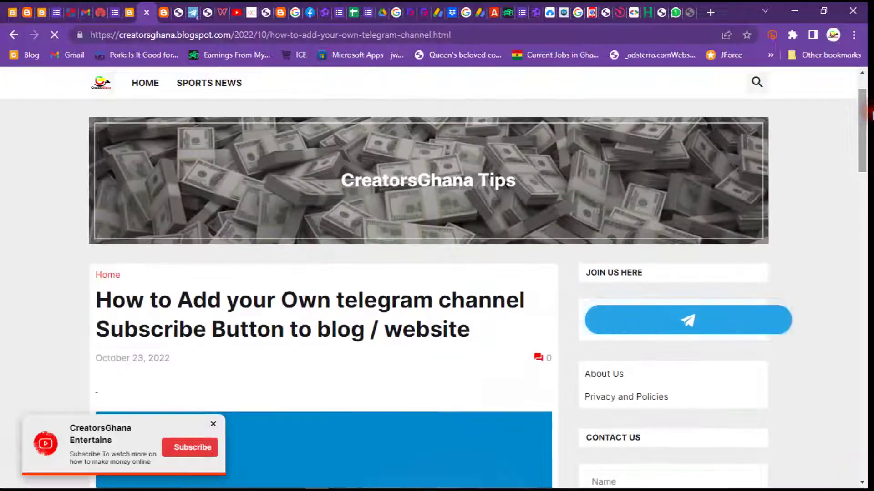